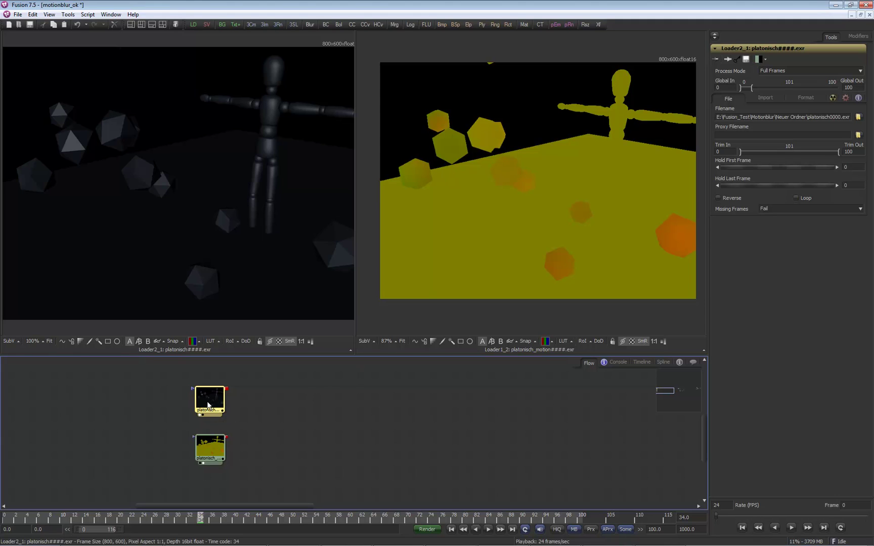
# Step: Compare the beauty render with the motion-vector pass, then add a Gamut node to the flow
pyautogui.press('2')
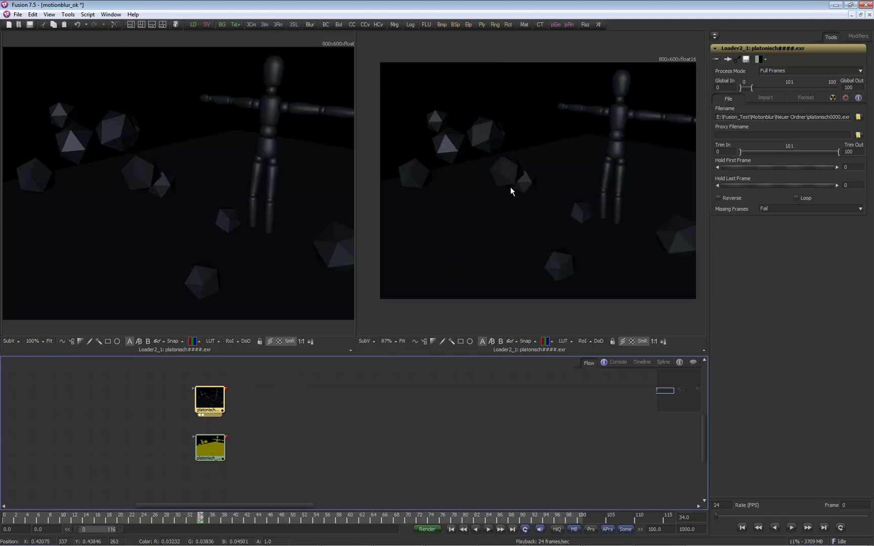
pyautogui.moveTo(219, 450); pyautogui.dragTo(492, 239)
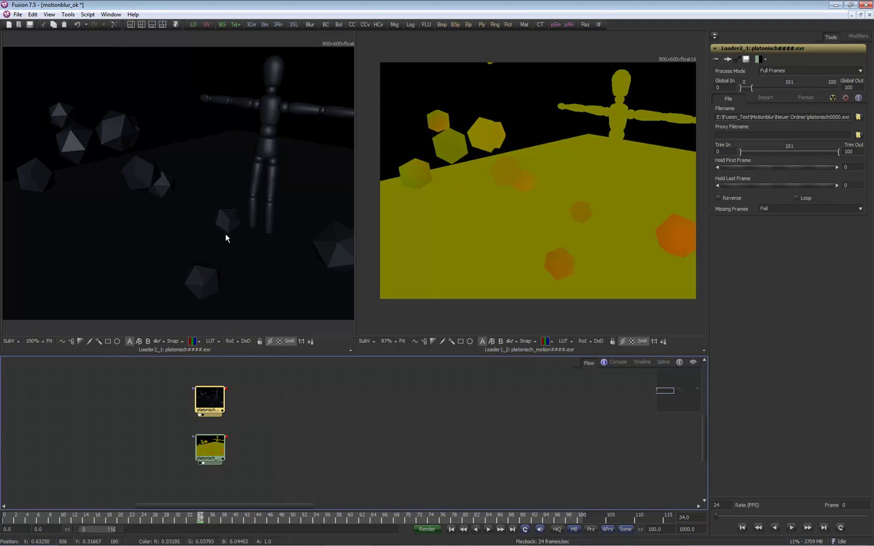
pyautogui.click(267, 410)
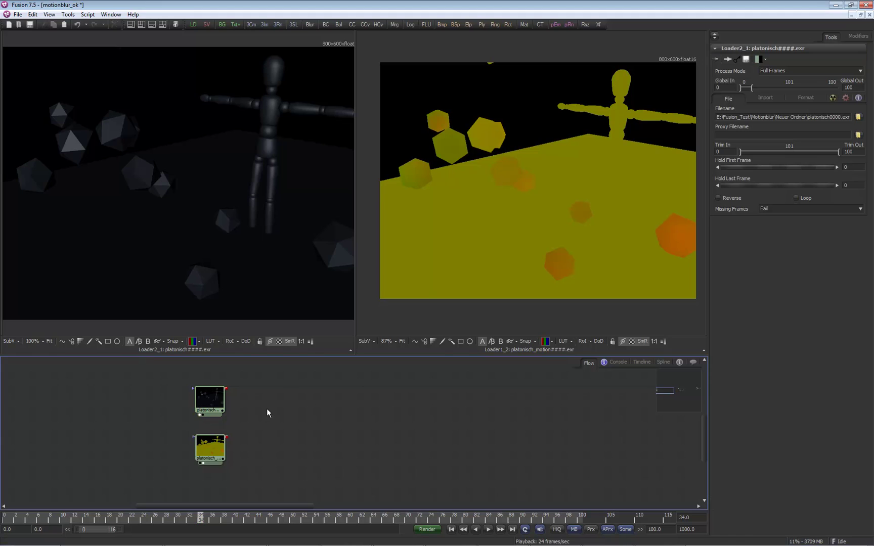
pyautogui.hotkey('ctrl', 'space')
pyautogui.write('gamm')
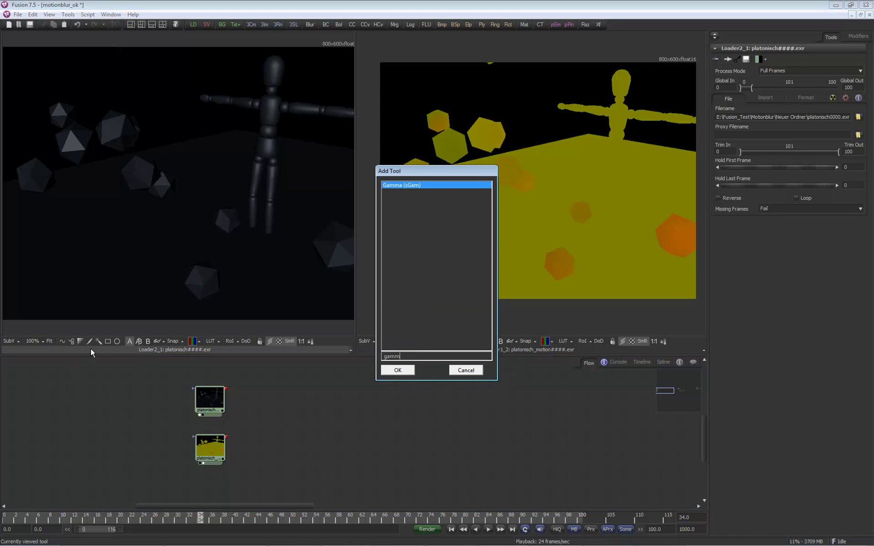
pyautogui.press('BackSpace')
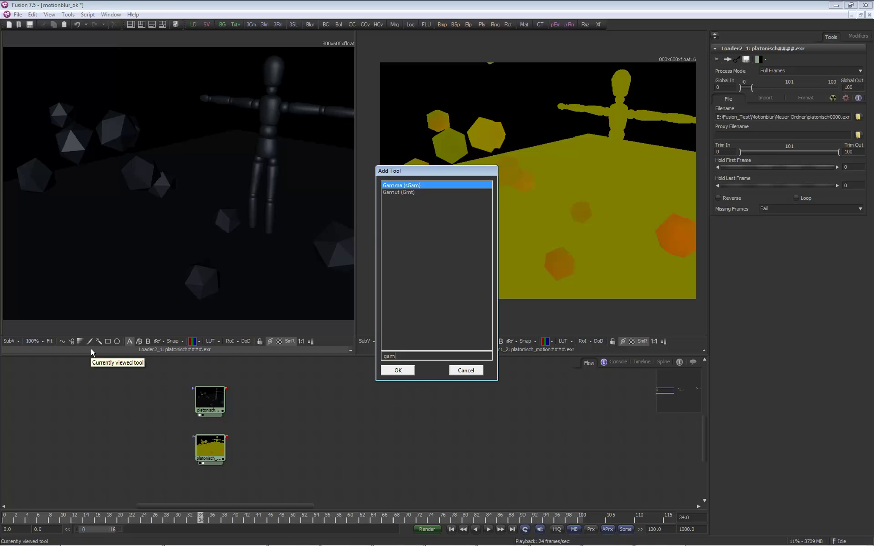
pyautogui.click(405, 192)
pyautogui.click(408, 370)
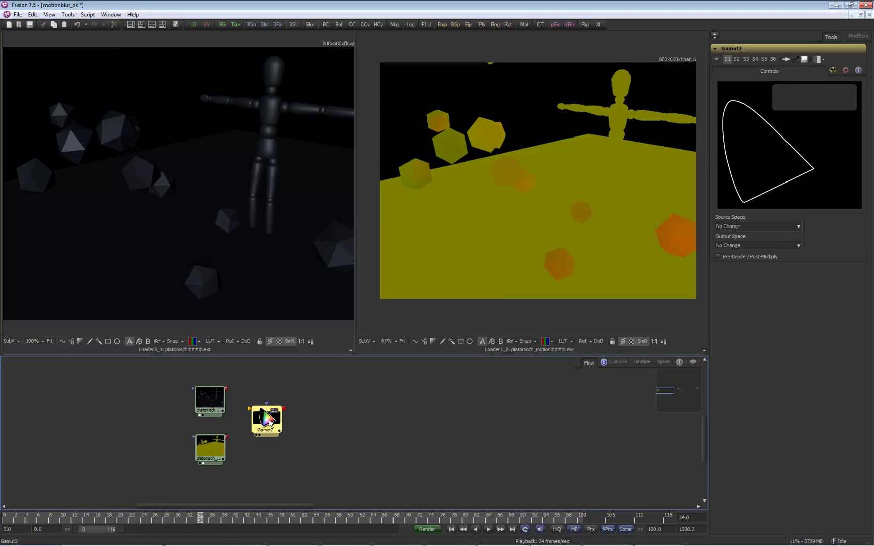
# Step: Set the Gamut node's Source Space and Output Space both to sRGB
pyautogui.click(744, 226)
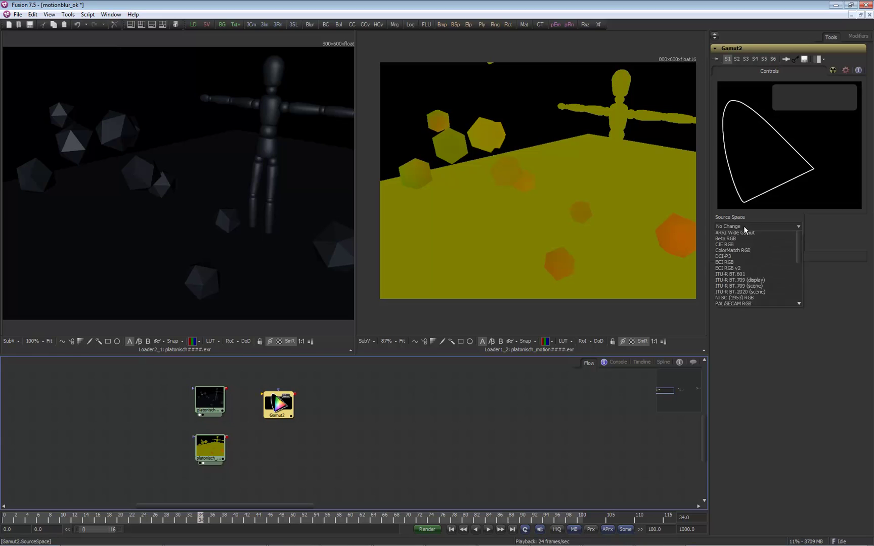
pyautogui.moveTo(801, 266); pyautogui.dragTo(803, 313)
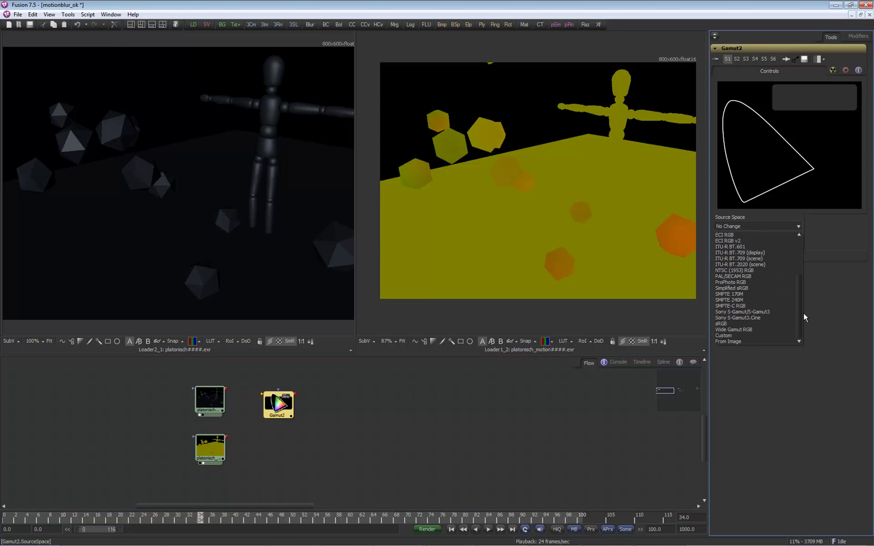
pyautogui.click(751, 323)
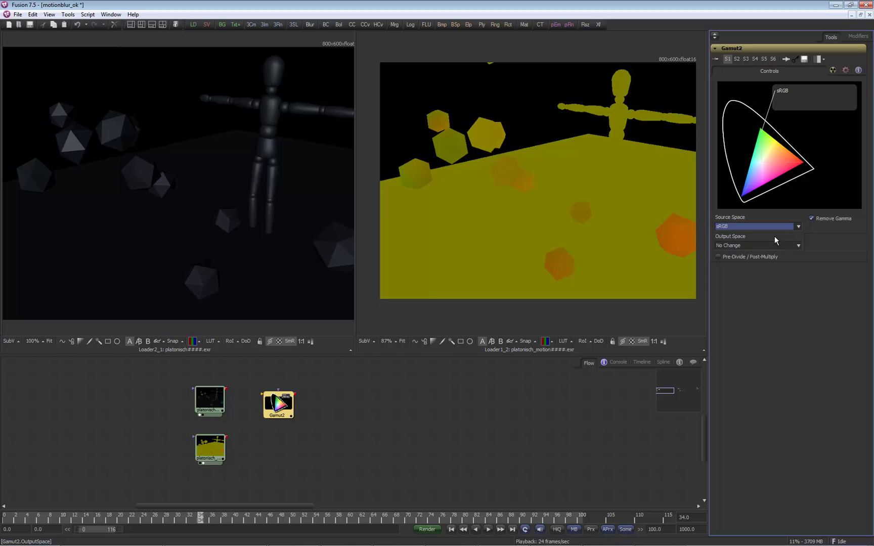
pyautogui.click(799, 247)
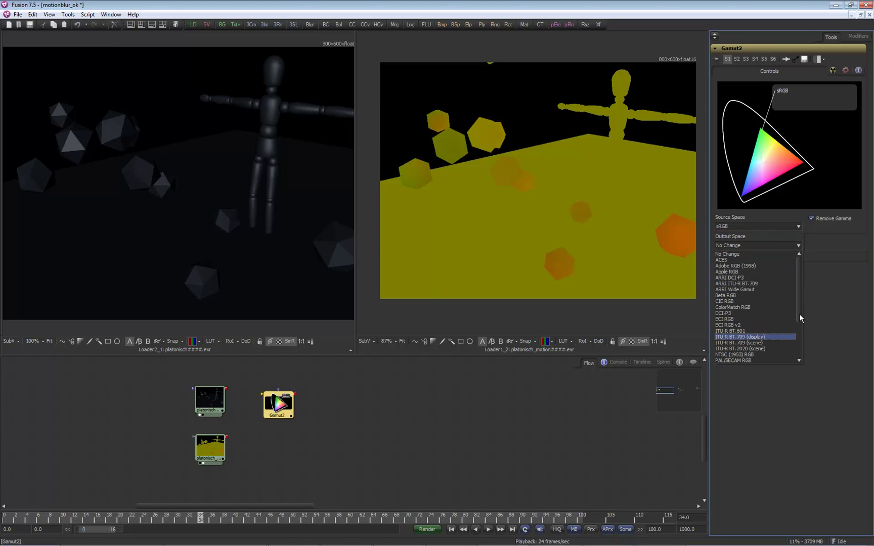
pyautogui.click(741, 336)
pyautogui.click(780, 245)
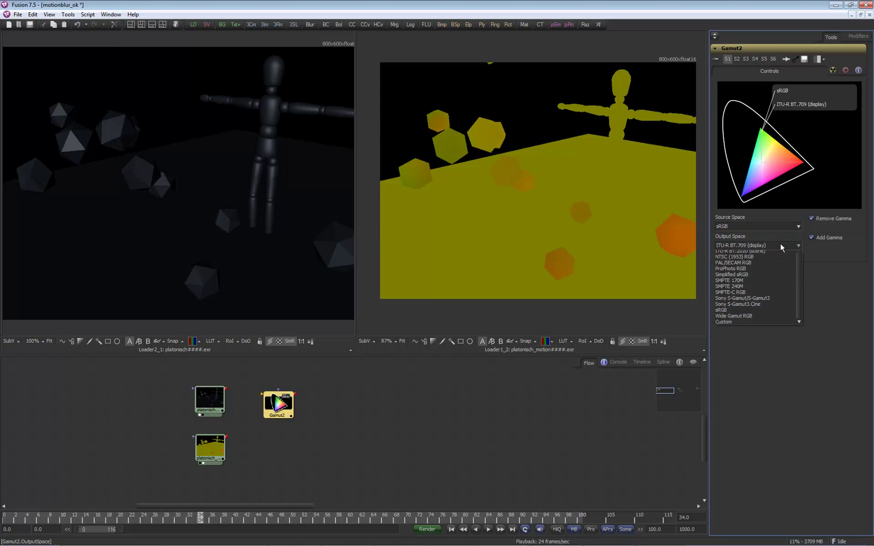
pyautogui.click(732, 349)
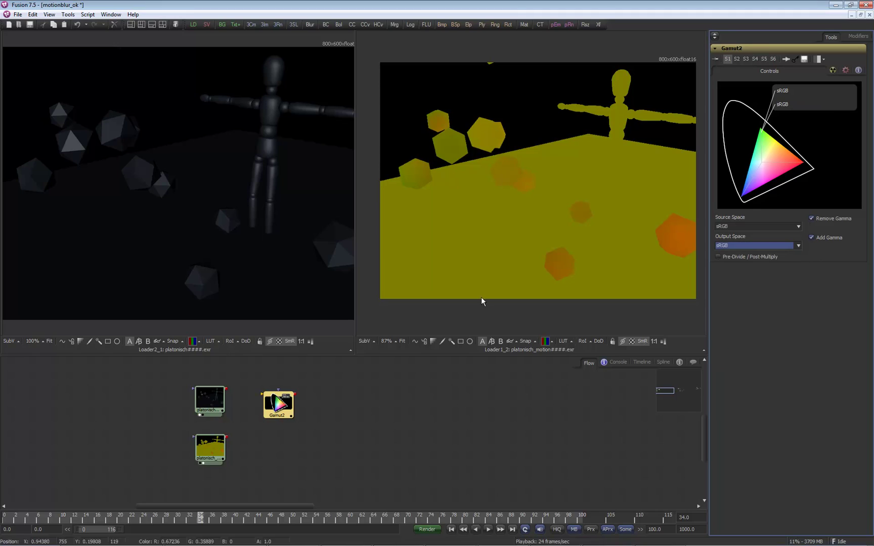
# Step: Connect the beauty loader into Gamut2, view its result, and switch off Remove Gamma
pyautogui.click(277, 405)
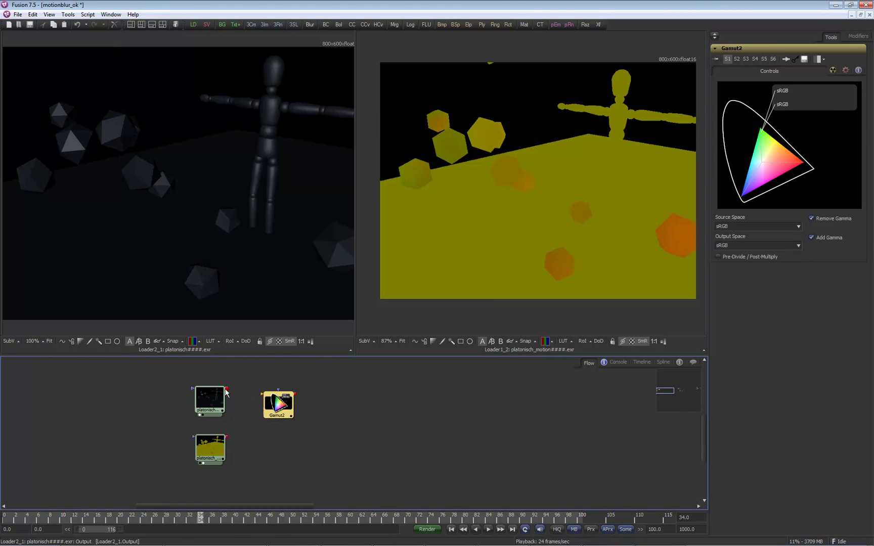
pyautogui.moveTo(227, 388); pyautogui.dragTo(262, 394)
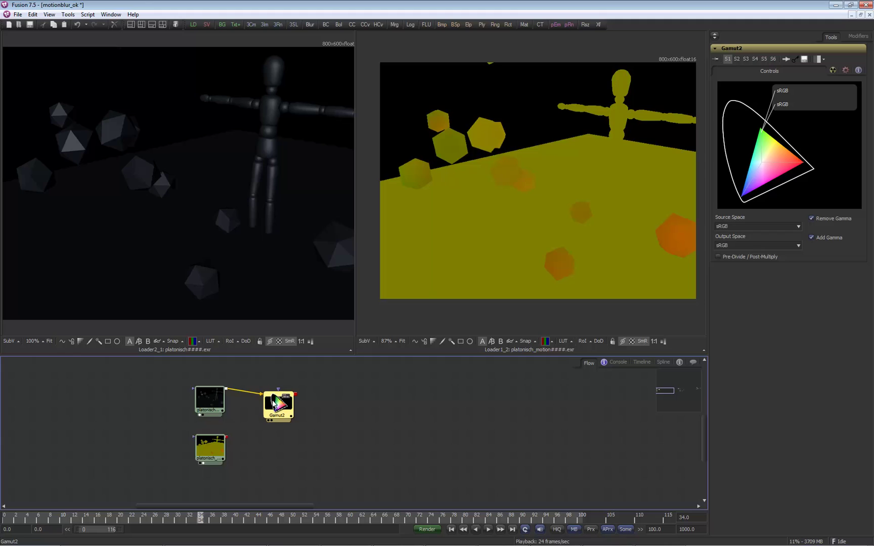
pyautogui.press('1')
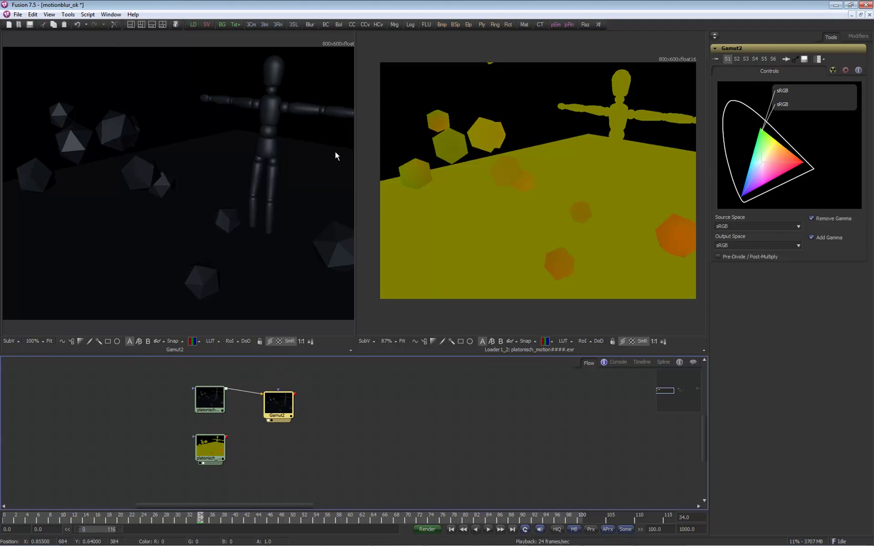
pyautogui.click(812, 219)
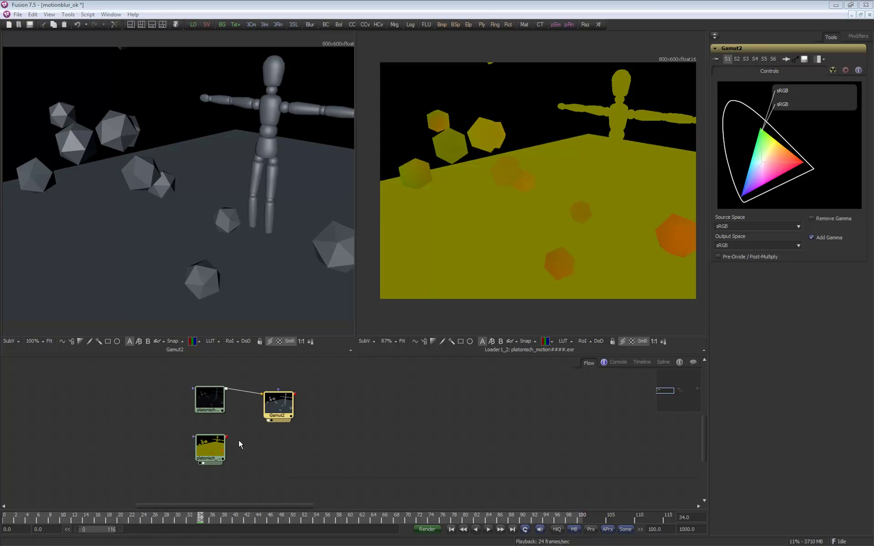
# Step: Move the motion-pass loader up beside the beauty loader and add a Vector Motion Blur node
pyautogui.moveTo(207, 449); pyautogui.dragTo(274, 368)
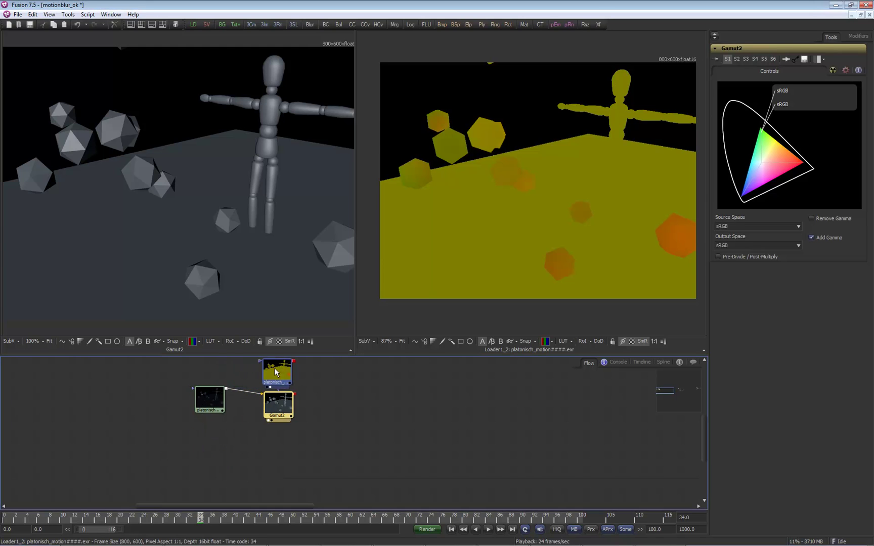
pyautogui.moveTo(264, 440); pyautogui.dragTo(244, 460)
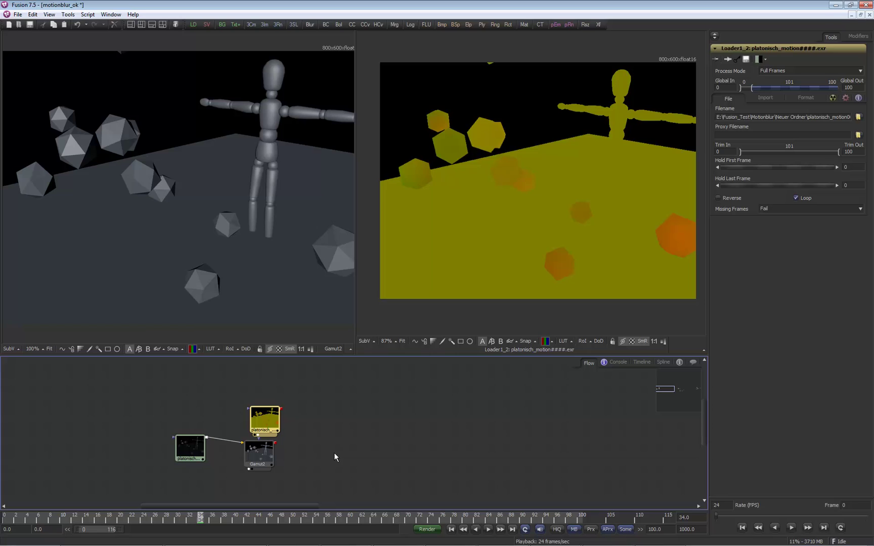
pyautogui.hotkey('ctrl', 'space')
pyautogui.write('mot')
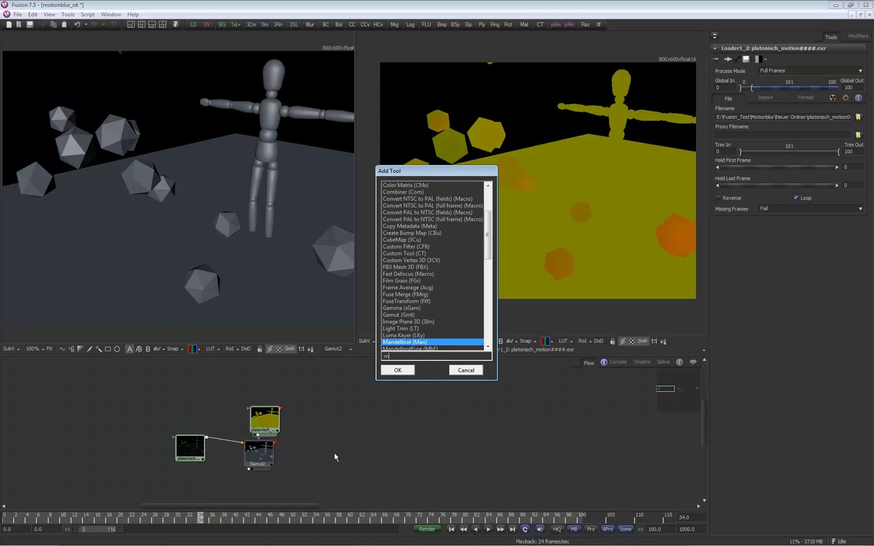
pyautogui.click(407, 192)
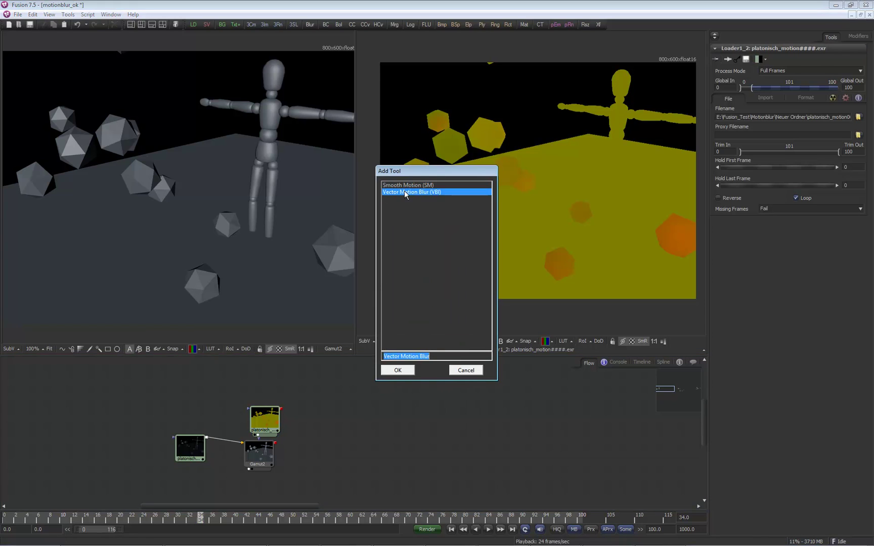
pyautogui.click(397, 371)
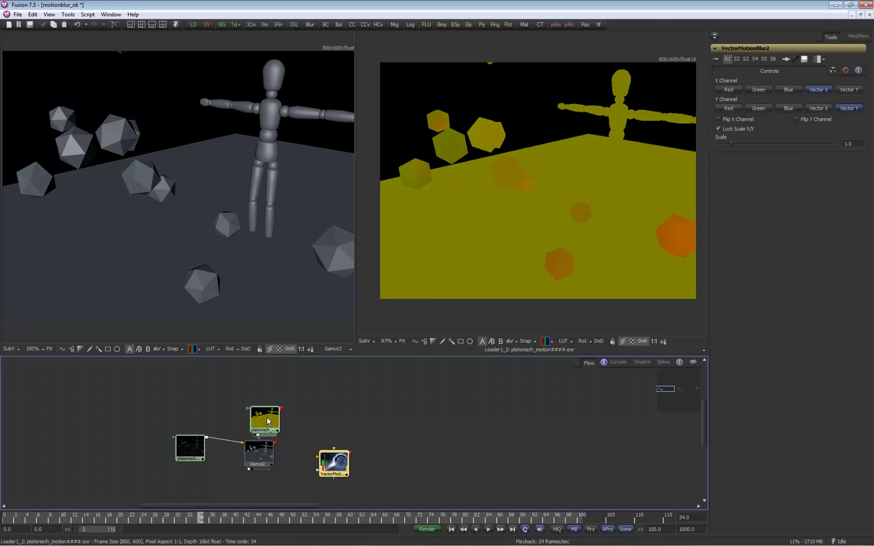
# Step: Wire Gamut2 into the blur's Input and the motion-pass loader into its Vectors input
pyautogui.moveTo(265, 419); pyautogui.dragTo(282, 387)
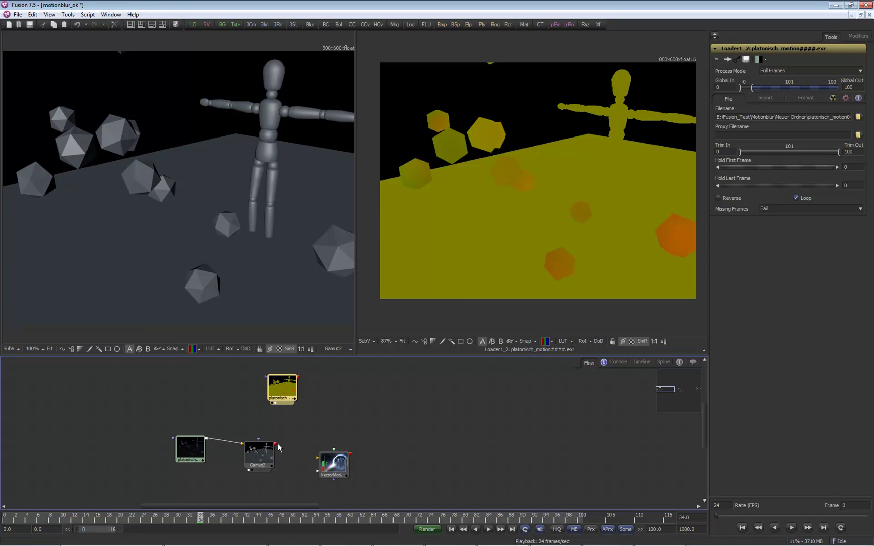
pyautogui.moveTo(277, 445); pyautogui.dragTo(337, 468)
pyautogui.click(365, 467)
pyautogui.moveTo(300, 380); pyautogui.dragTo(338, 469)
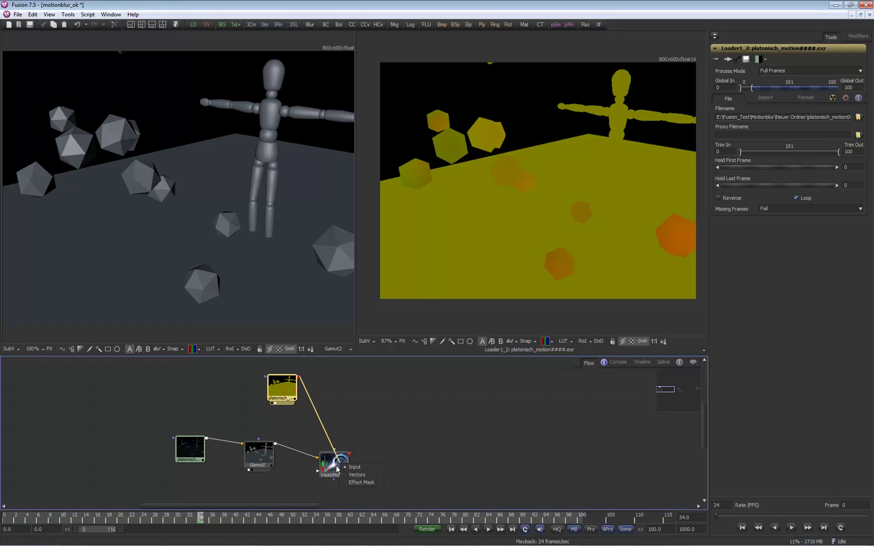
pyautogui.click(361, 478)
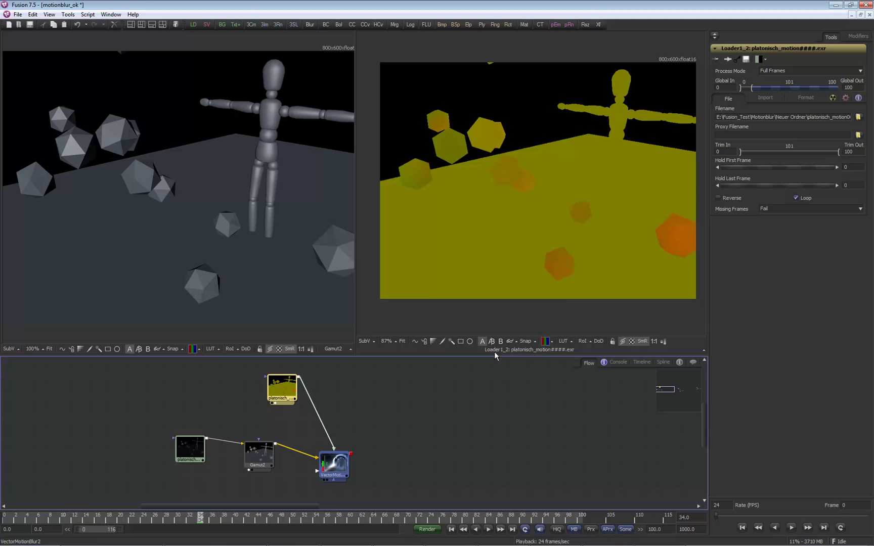
# Step: Set VectorMotionBlur2's Scale to 100 and show the motion-vector pass in the other viewer
pyautogui.press('2')
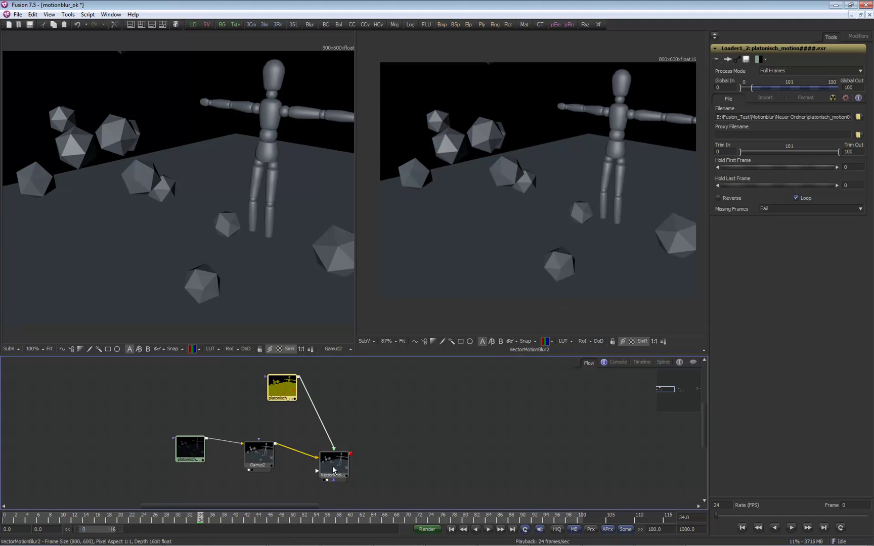
pyautogui.moveTo(333, 469); pyautogui.dragTo(357, 460)
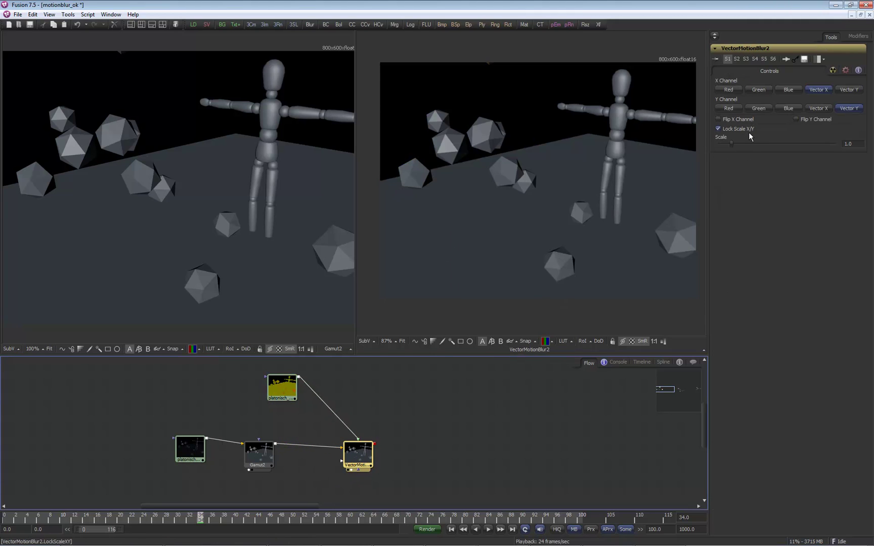
pyautogui.moveTo(730, 143); pyautogui.dragTo(834, 147)
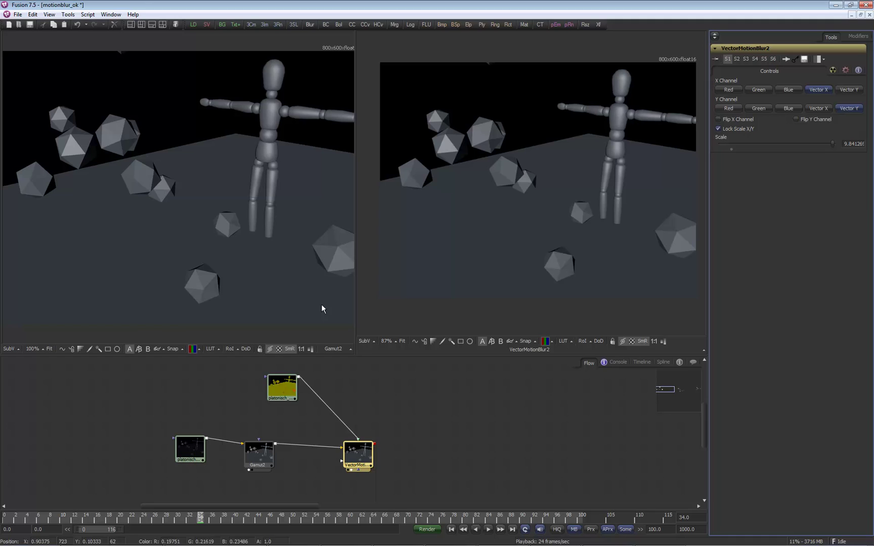
pyautogui.click(273, 402)
pyautogui.click(848, 144)
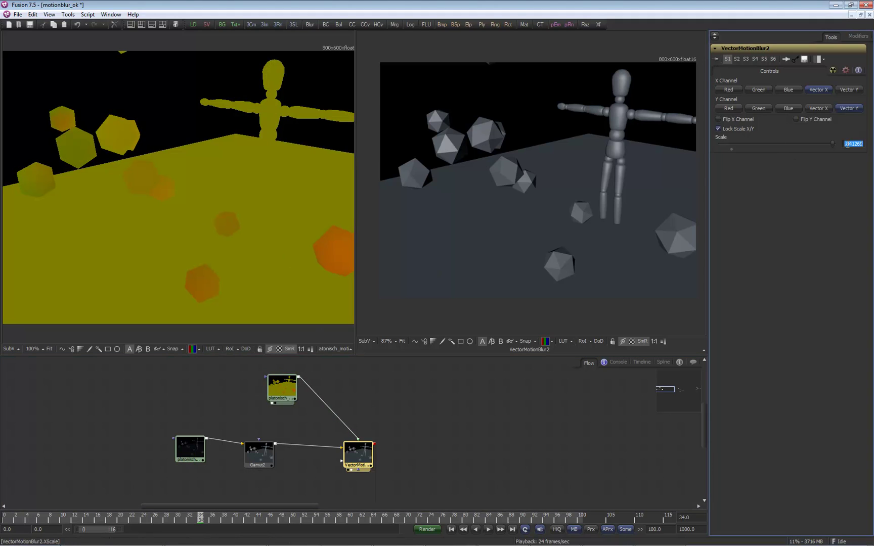
pyautogui.press('BackSpace')
pyautogui.write('100')
pyautogui.press('Return')
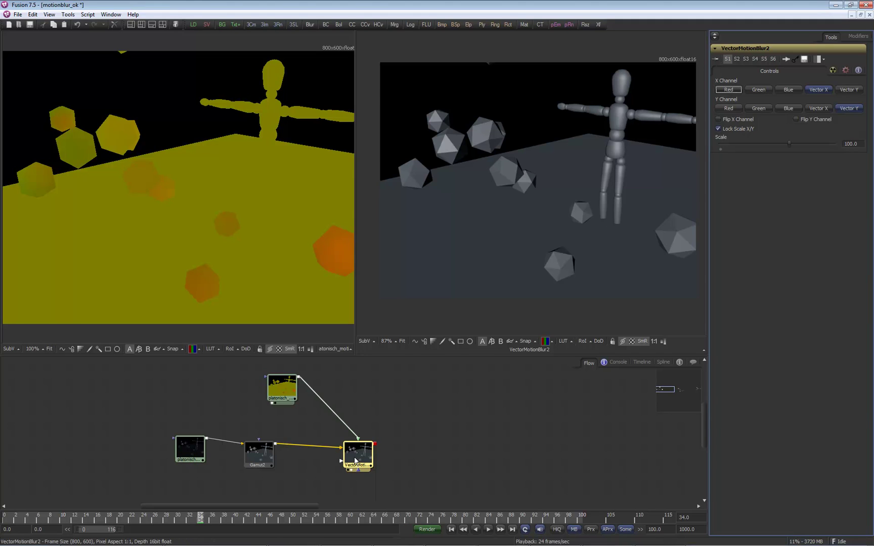
pyautogui.click(456, 279)
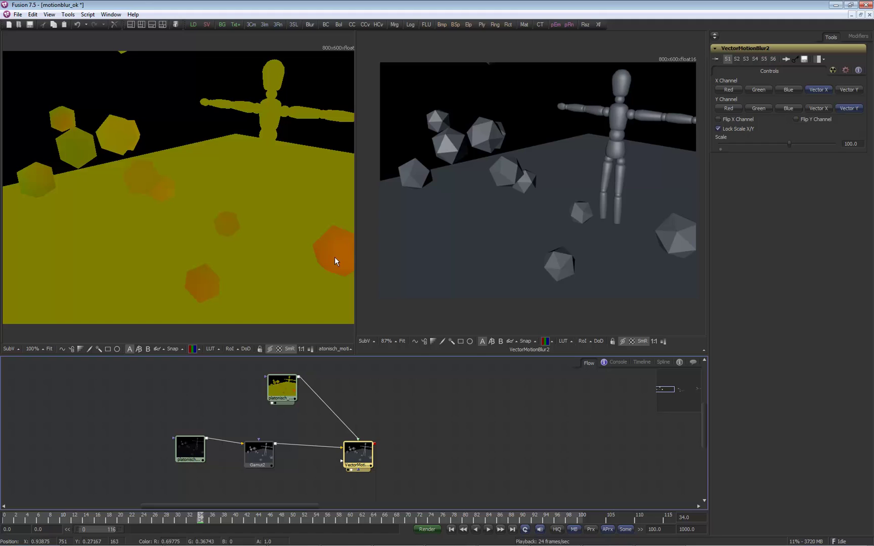
# Step: Set X Channel to Red and Y Channel to Green, then check frames 12–15 and 6
pyautogui.click(729, 92)
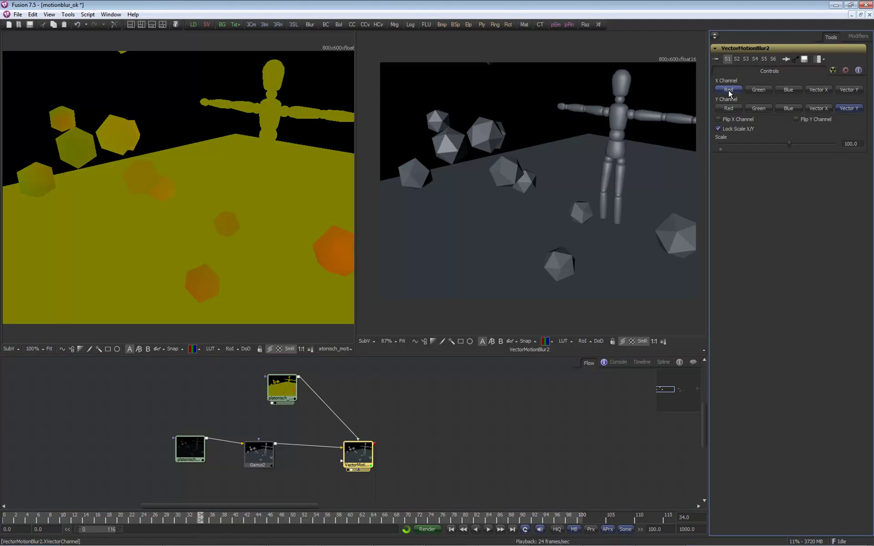
pyautogui.click(756, 109)
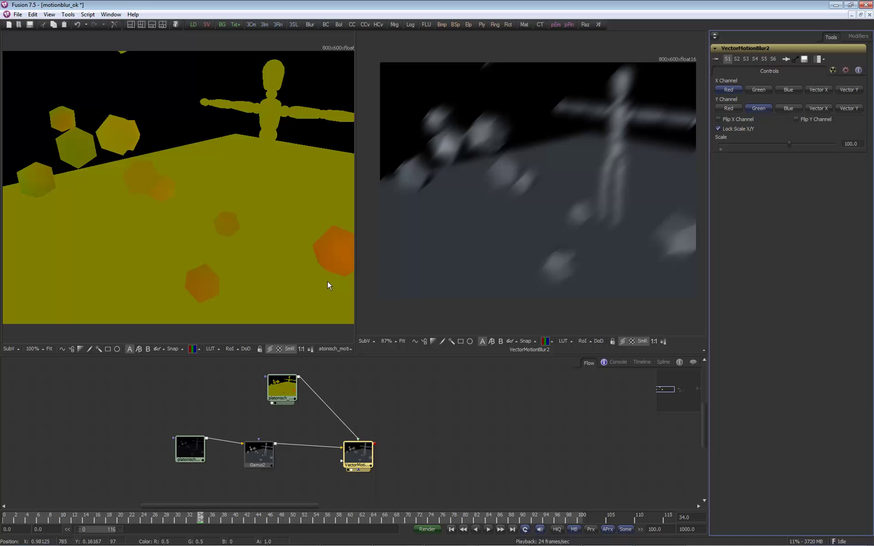
pyautogui.click(75, 517)
pyautogui.moveTo(76, 517); pyautogui.dragTo(92, 517)
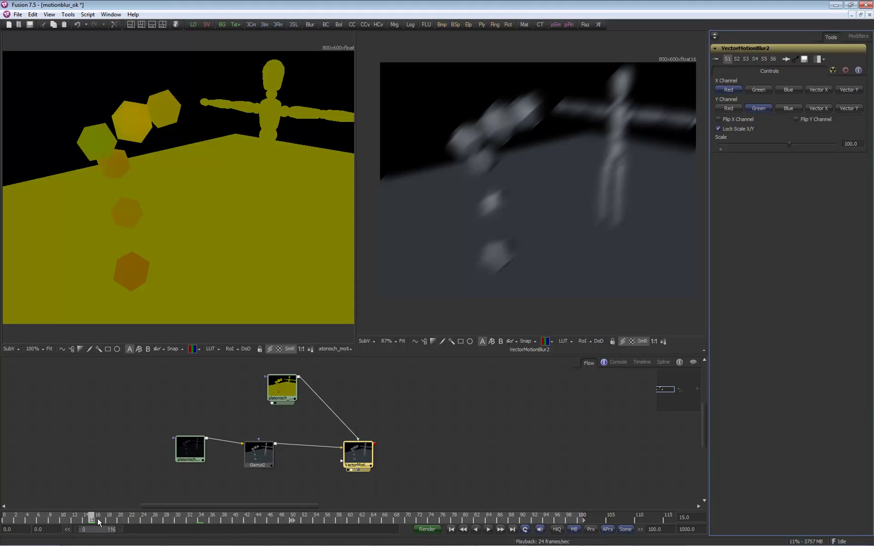
pyautogui.moveTo(91, 520); pyautogui.dragTo(38, 520)
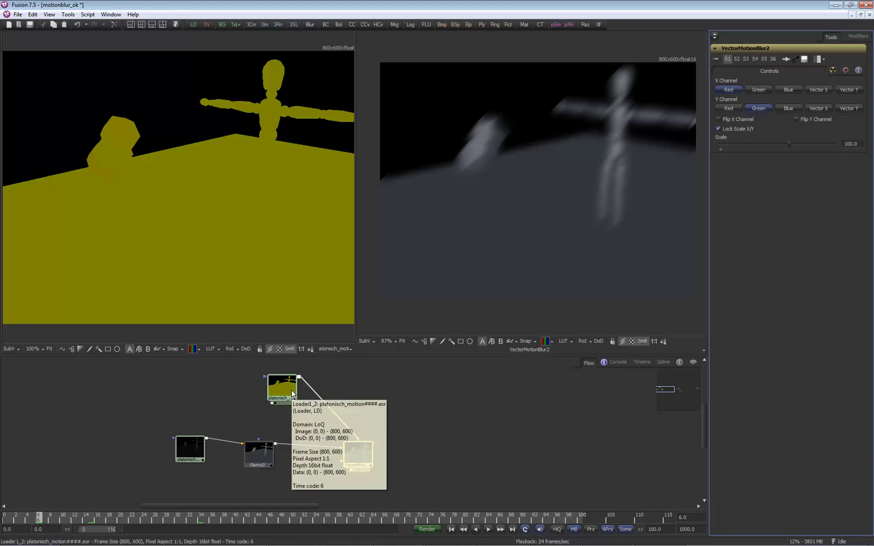
# Step: Move the motion-pass loader left and down in the flow to free space after it
pyautogui.moveTo(292, 391)
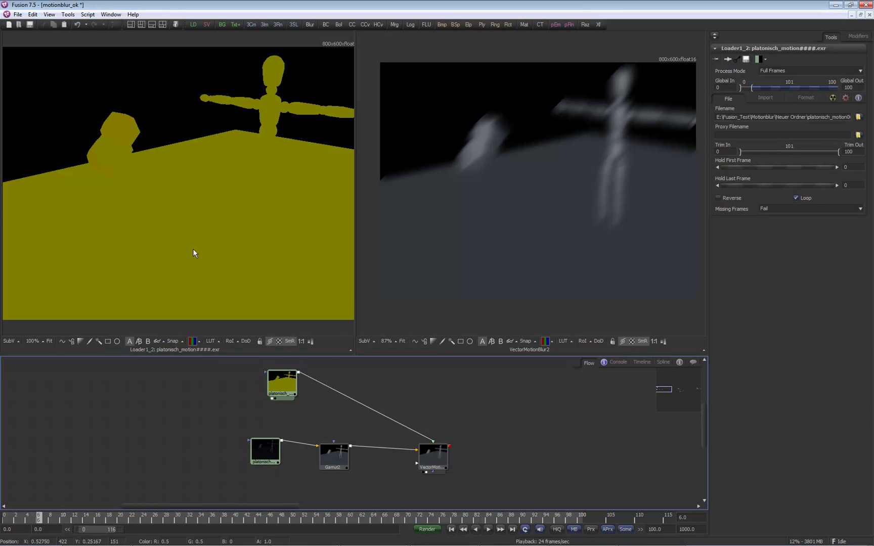
pyautogui.moveTo(282, 380); pyautogui.dragTo(257, 389)
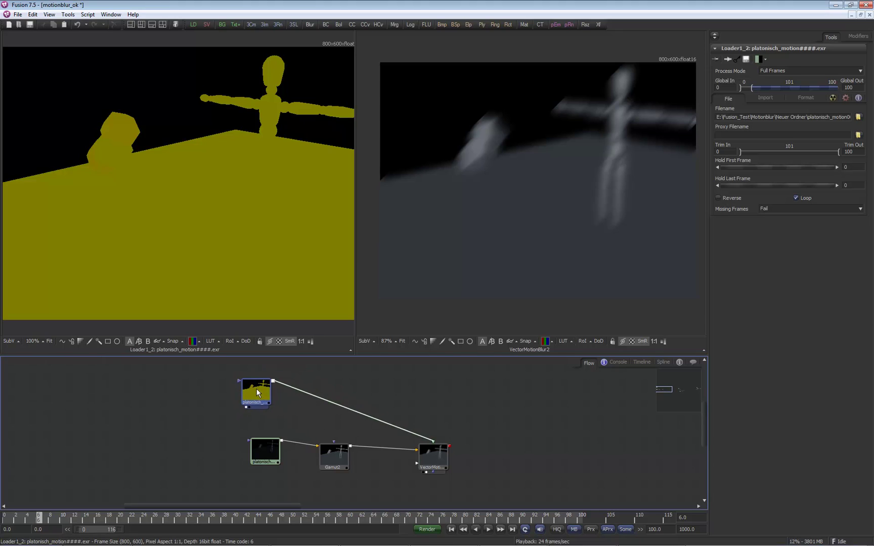
# Step: Add a Custom Tool after the motion-pass loader and drop it onto the link to VectorMotionBlur2
pyautogui.click(257, 389)
pyautogui.hotkey('ctrl', 'space')
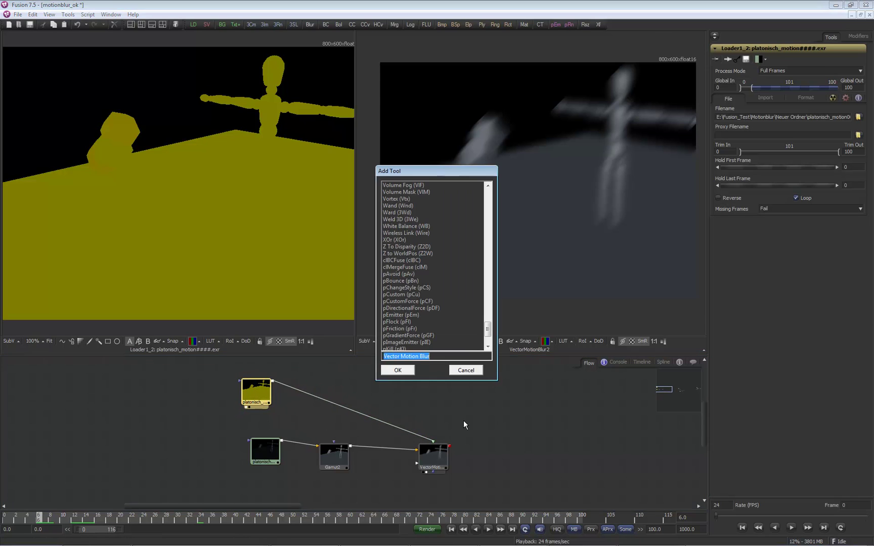
pyautogui.write('cu')
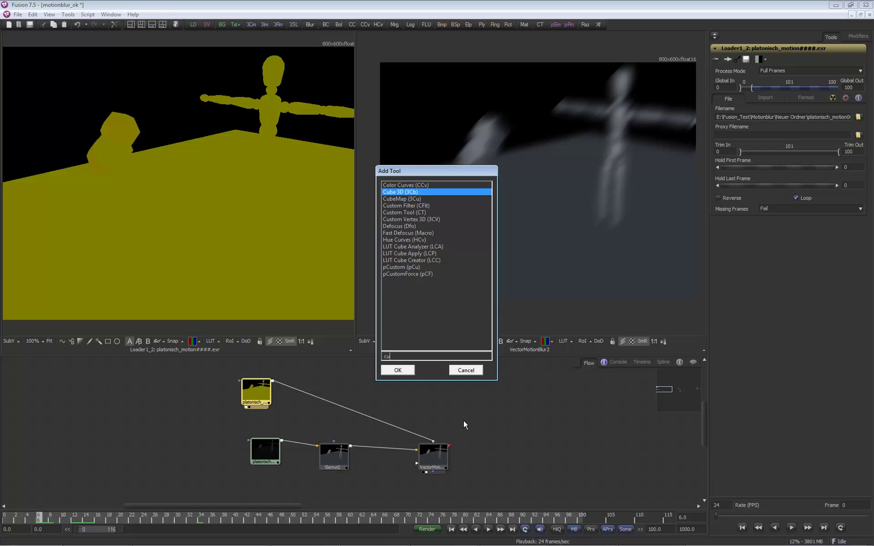
pyautogui.write('st')
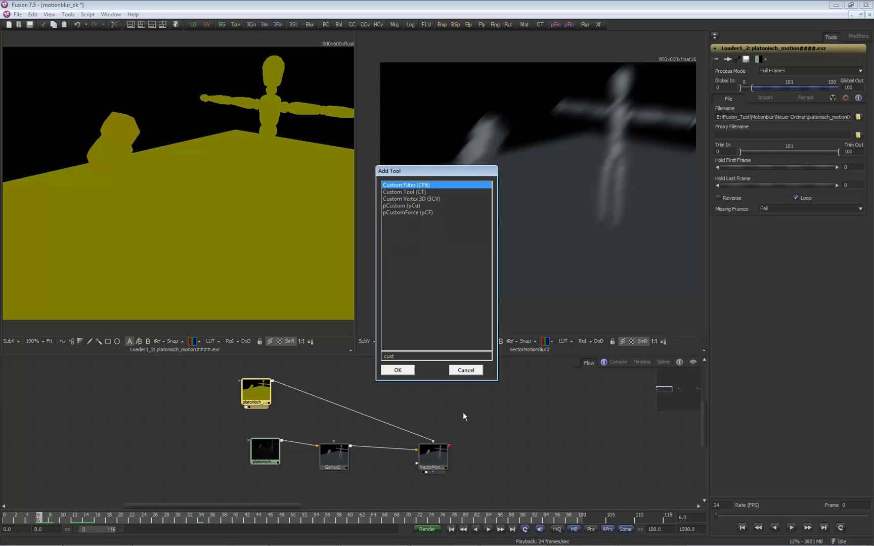
pyautogui.click(405, 192)
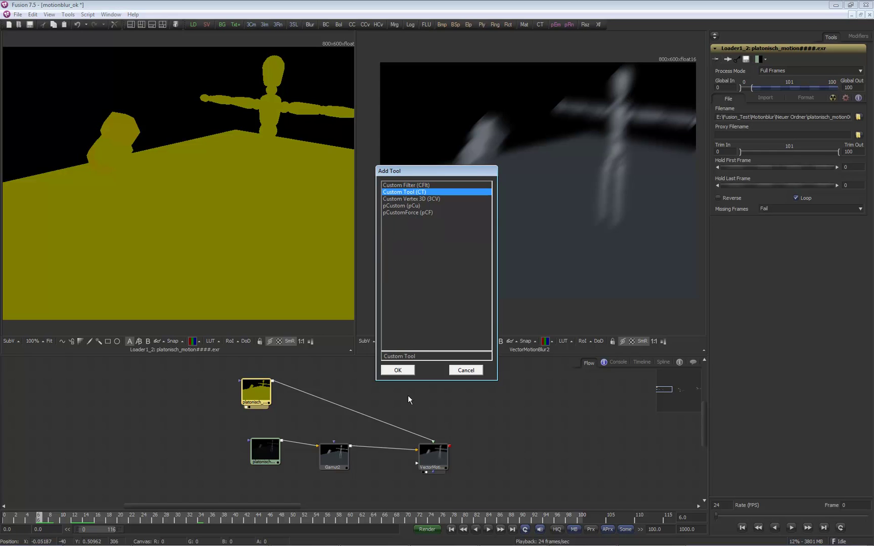
pyautogui.click(408, 374)
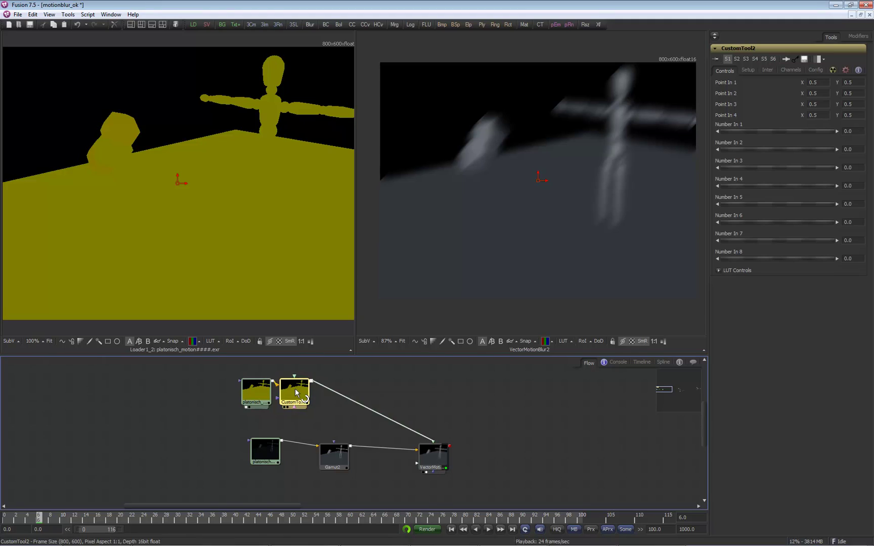
pyautogui.moveTo(293, 392); pyautogui.dragTo(357, 398)
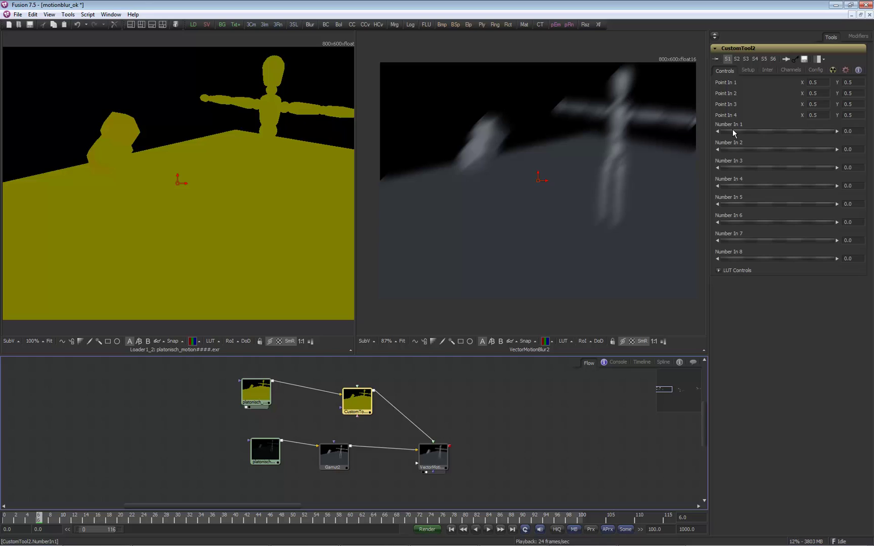
# Step: Paste if(c1 == 0, 0, c1-0.5) into CustomTool2's Red and Green Expression fields
pyautogui.click(788, 69)
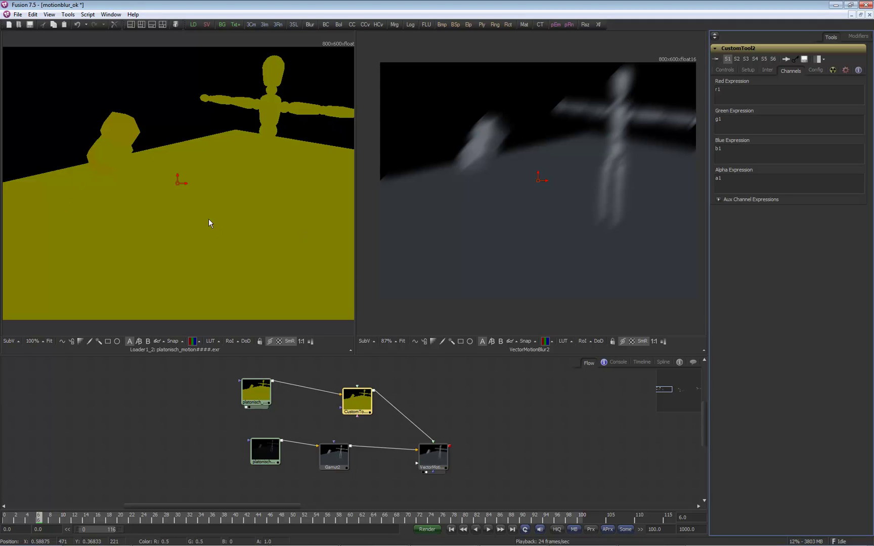
pyautogui.doubleClick(726, 89)
pyautogui.write('if(c1 == 0, 0, c1-0.5)')
pyautogui.click(751, 119)
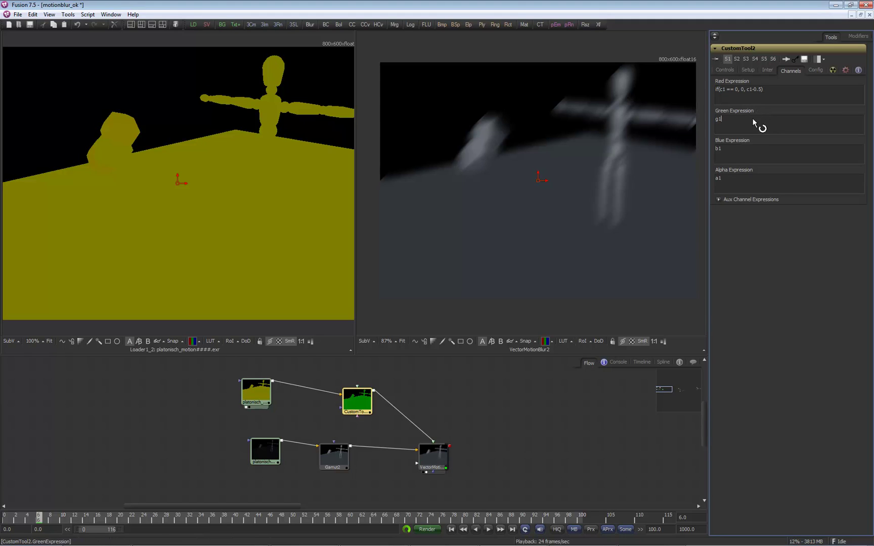
pyautogui.hotkey('ctrl', 'a')
pyautogui.write('if(c1 == 0, 0, c1-0.5)')
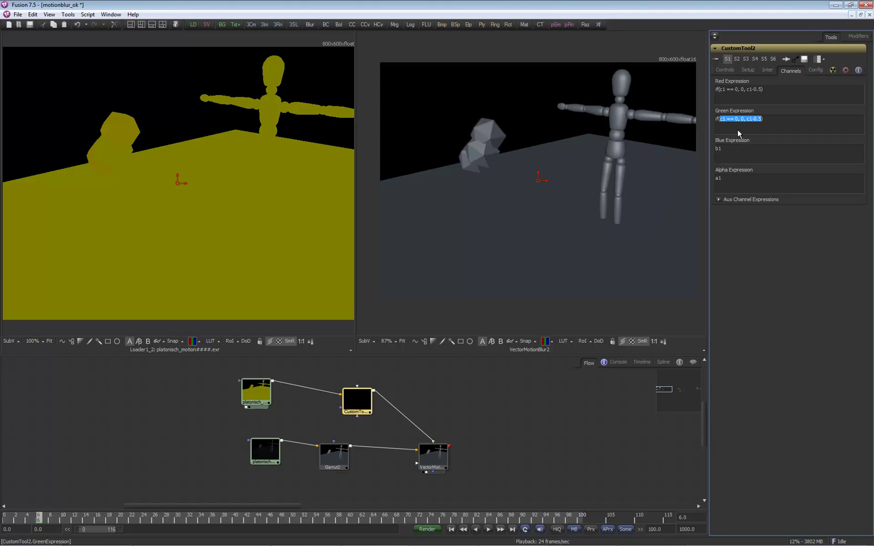
pyautogui.click(358, 400)
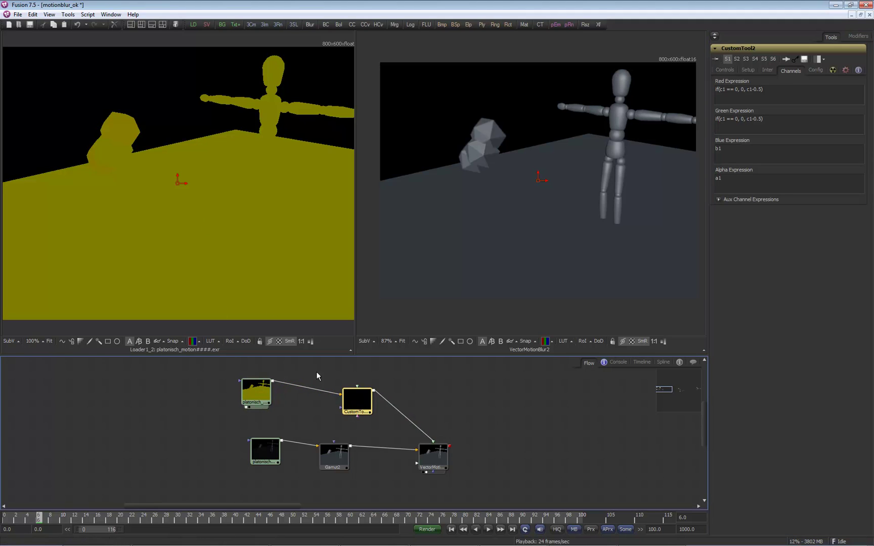
# Step: Show CustomTool2's output in the right viewer and step through frames 10, 12, 16 and 19
pyautogui.moveTo(354, 405); pyautogui.dragTo(470, 229)
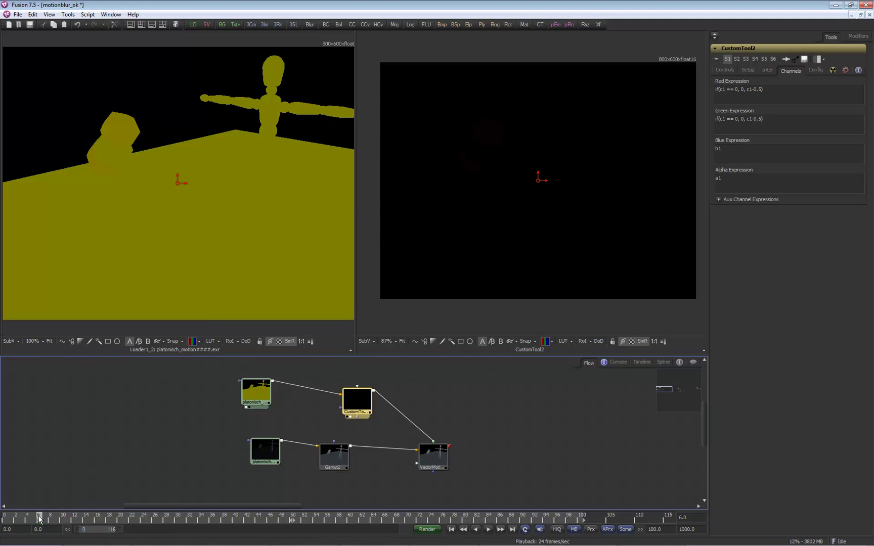
pyautogui.click(63, 519)
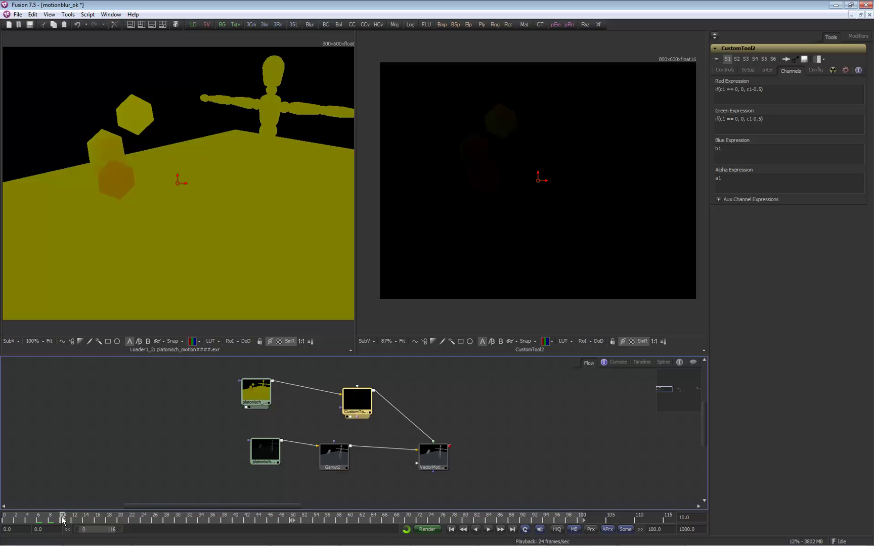
pyautogui.click(74, 519)
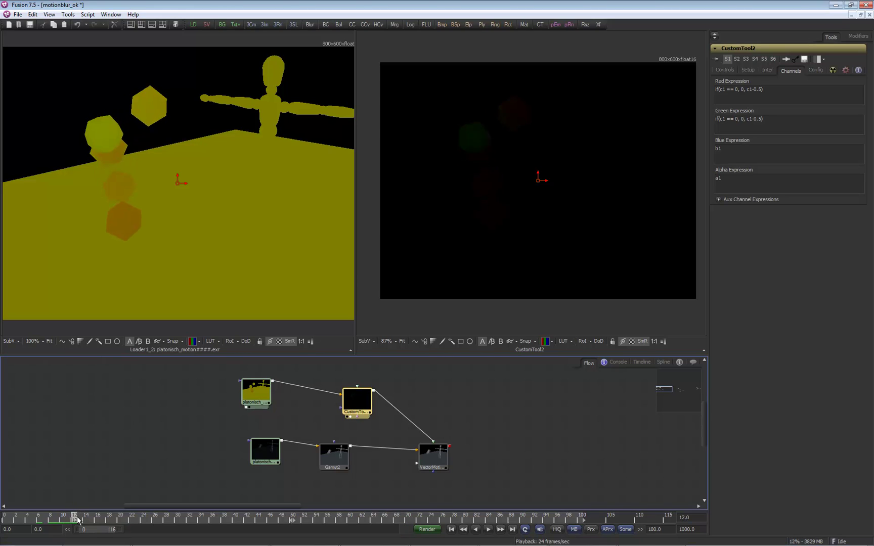
pyautogui.moveTo(77, 520); pyautogui.dragTo(97, 520)
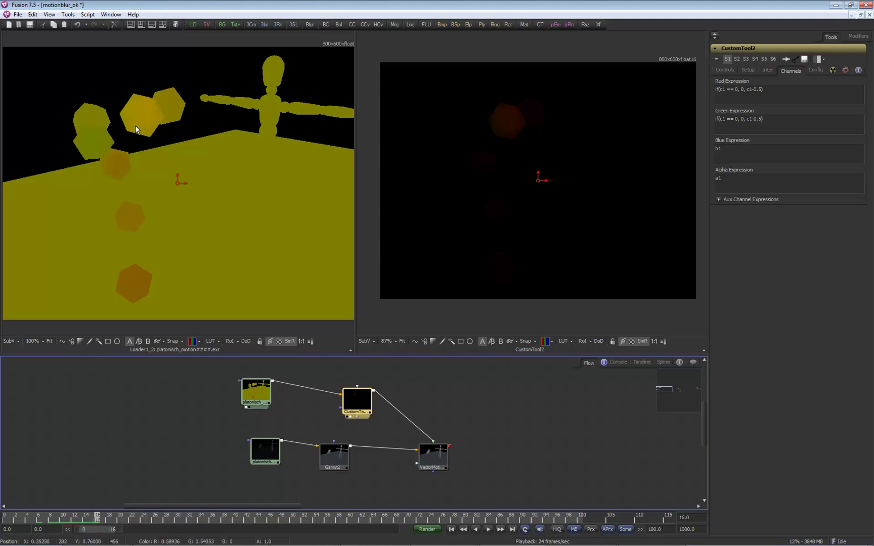
pyautogui.moveTo(97, 519); pyautogui.dragTo(120, 520)
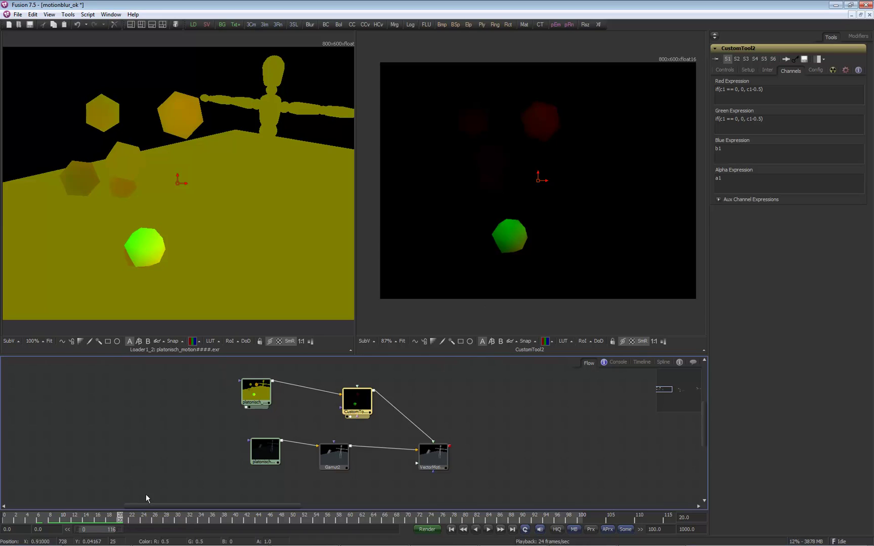
# Step: View VectorMotionBlur2 and CustomTool2 side by side, testing blur Scale values down to 1.0
pyautogui.click(430, 460)
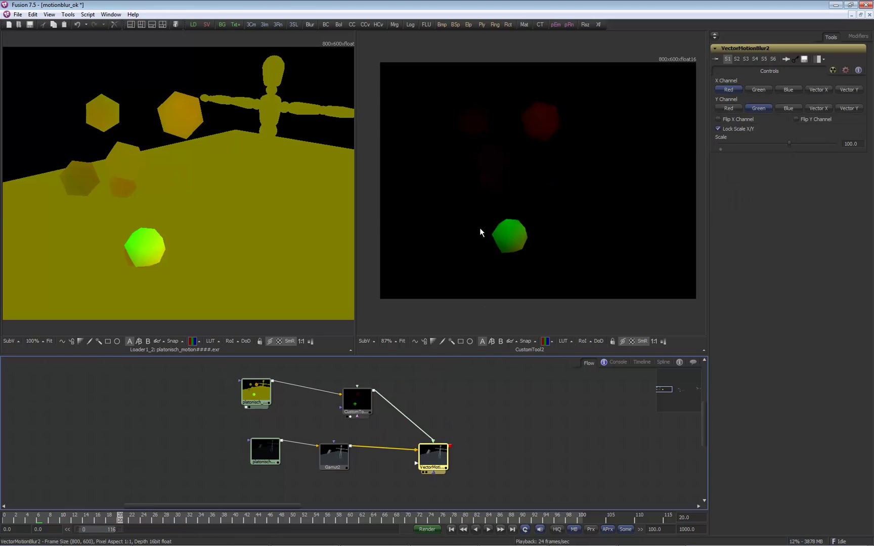
pyautogui.press('2')
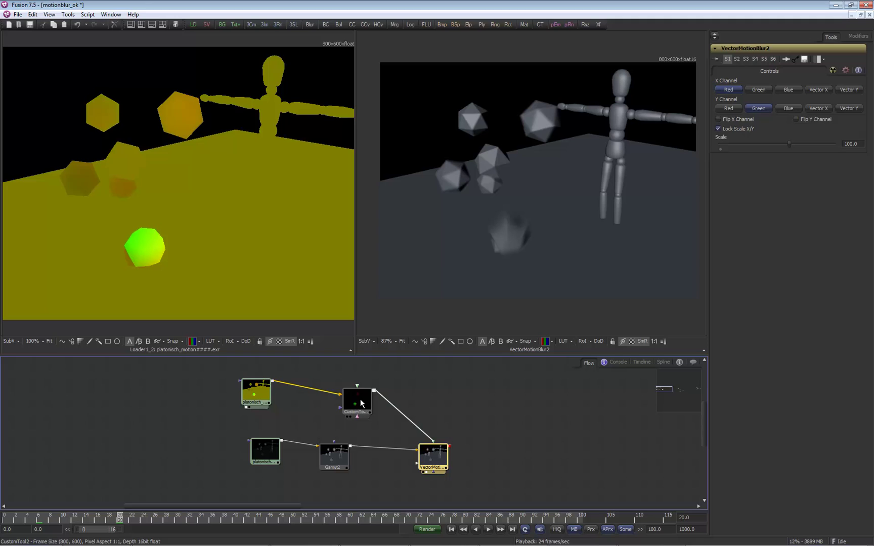
pyautogui.press('1')
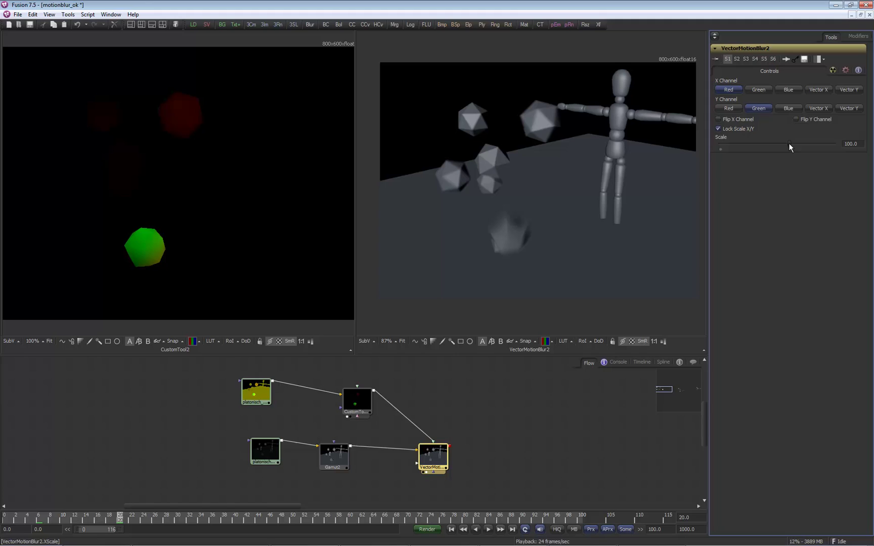
pyautogui.moveTo(789, 144); pyautogui.dragTo(828, 142)
pyautogui.click(721, 150)
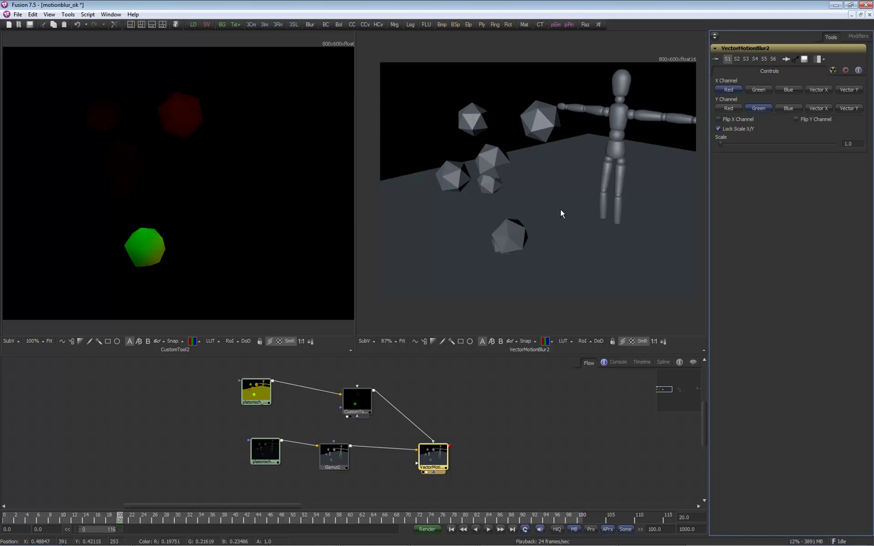
# Step: Scrub to around frame 38, raise blur Scale back to about 104, and reselect CustomTool2
pyautogui.moveTo(160, 520); pyautogui.dragTo(223, 518)
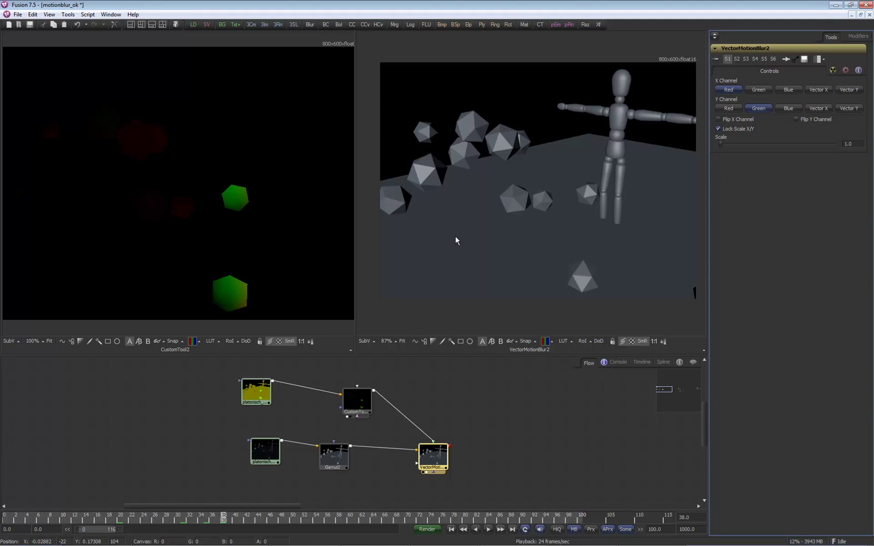
pyautogui.moveTo(721, 144); pyautogui.dragTo(793, 140)
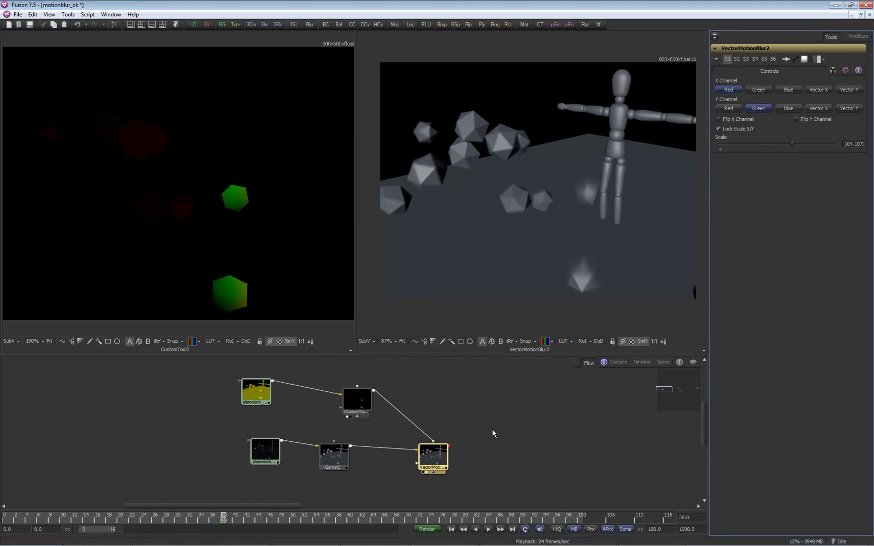
pyautogui.click(353, 401)
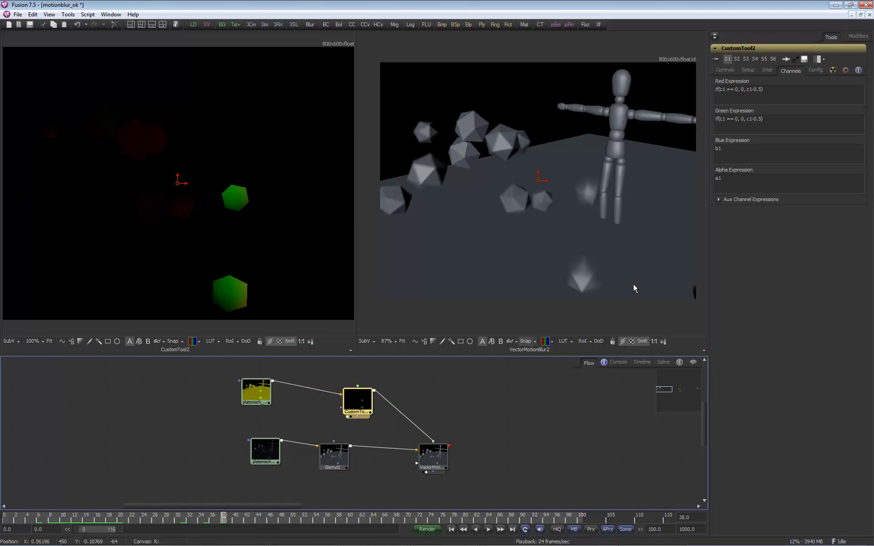
pyautogui.moveTo(763, 120); pyautogui.dragTo(724, 117)
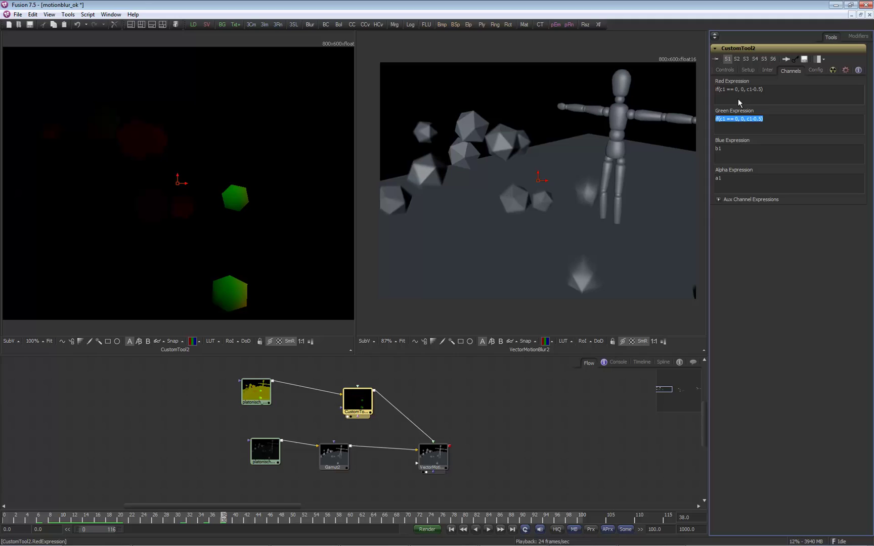
pyautogui.click(359, 401)
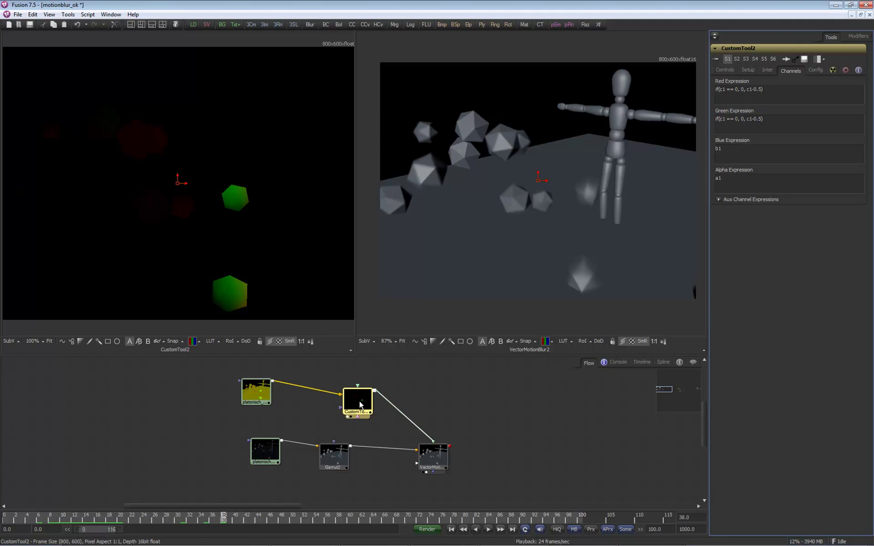
pyautogui.rightClick(352, 404)
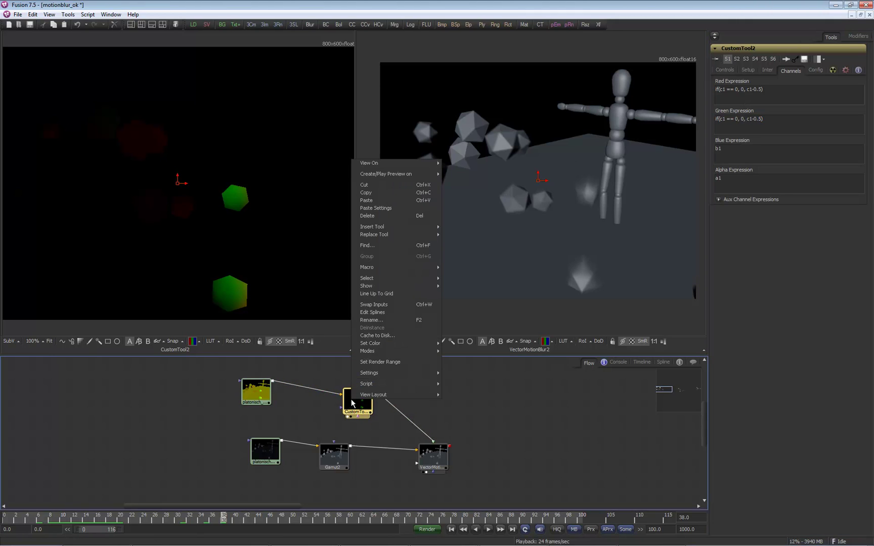
pyautogui.moveTo(368, 376)
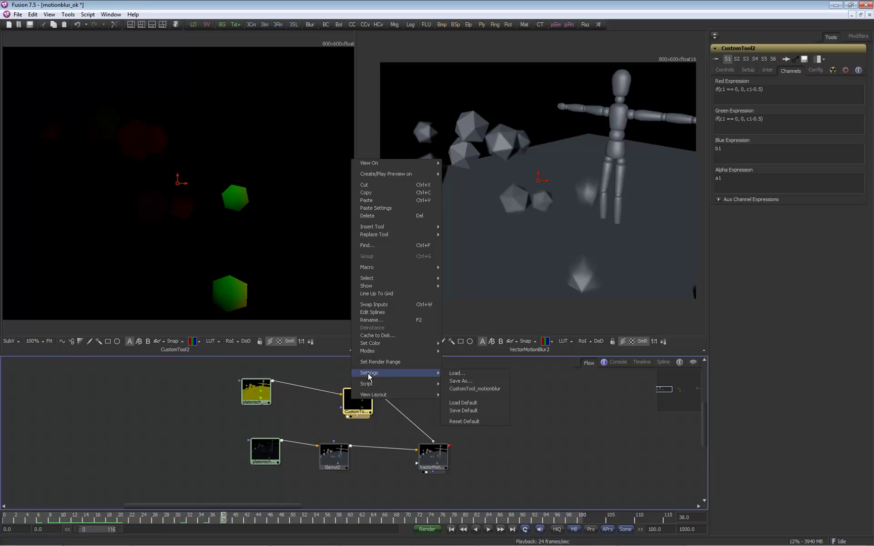
pyautogui.click(445, 381)
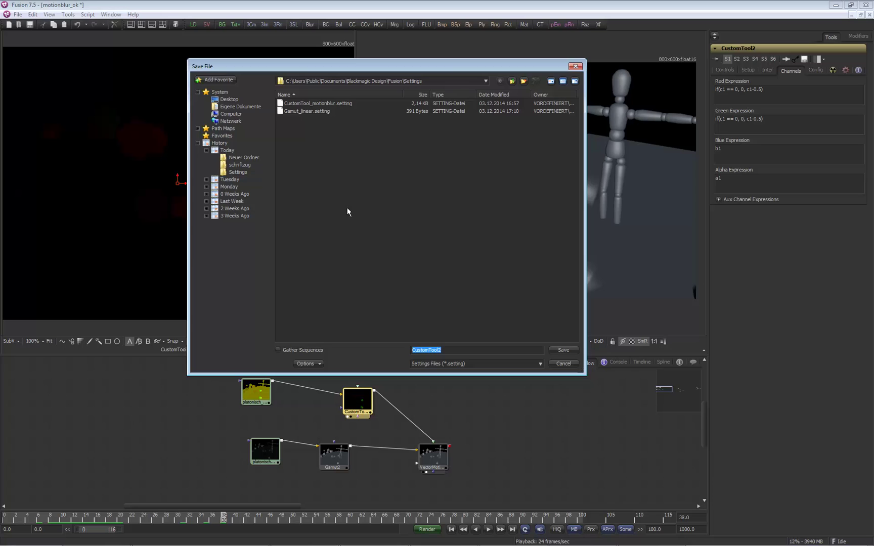
pyautogui.click(556, 363)
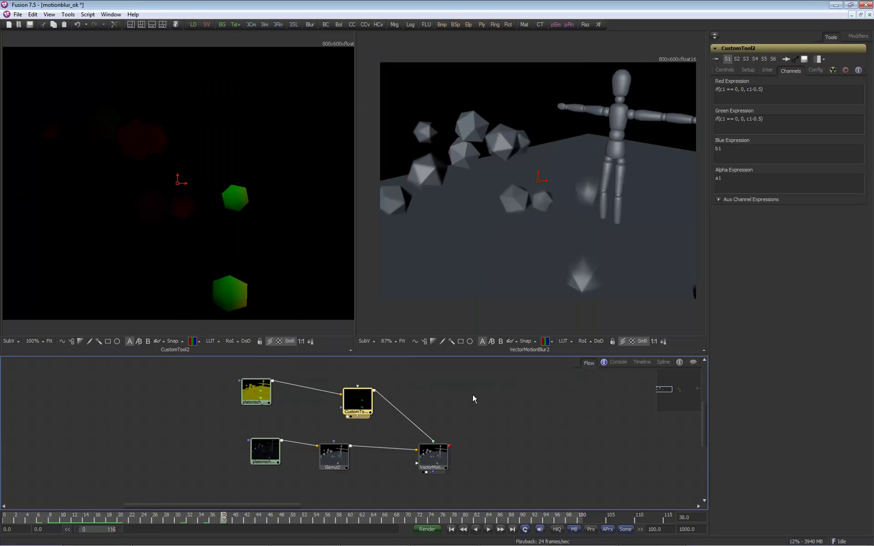
# Step: Add a new Custom Tool, CustomTool3, to the flow and move it into position beside CustomTool2
pyautogui.hotkey('ctrl', 'space')
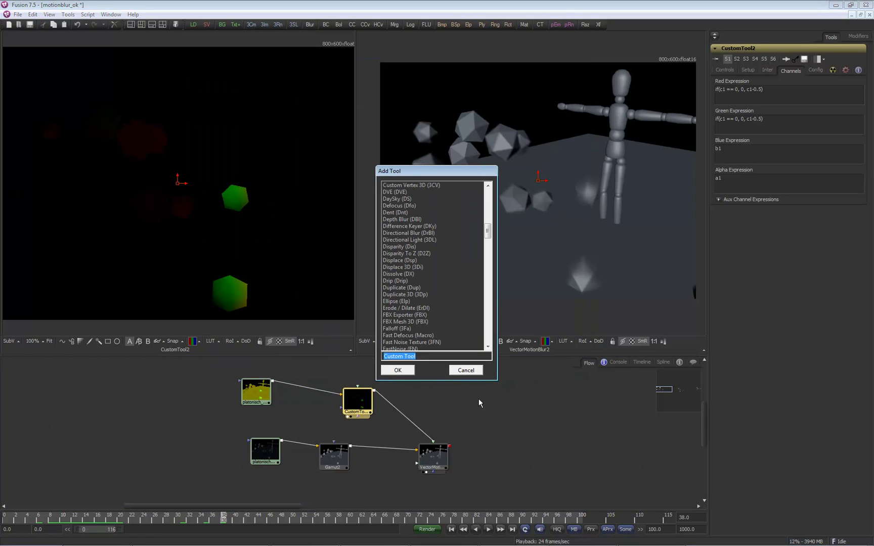
pyautogui.write('cus')
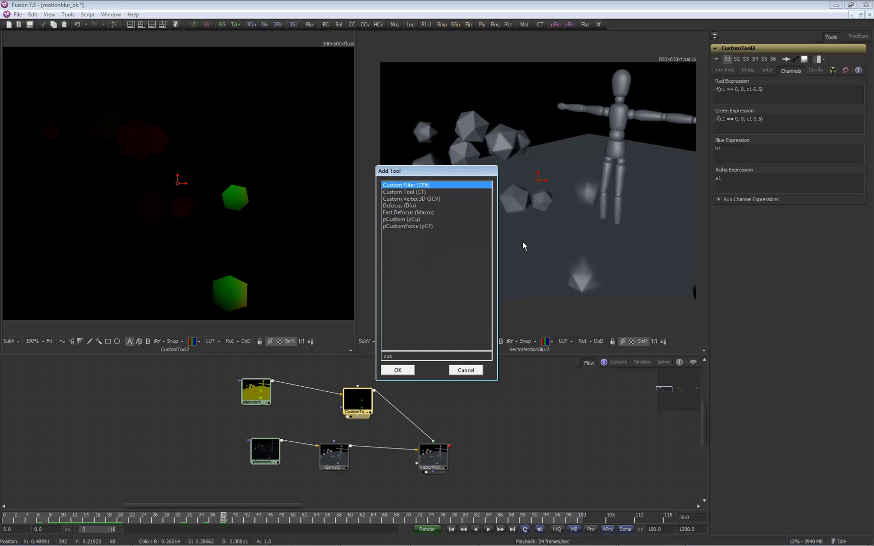
pyautogui.click(414, 193)
pyautogui.click(397, 370)
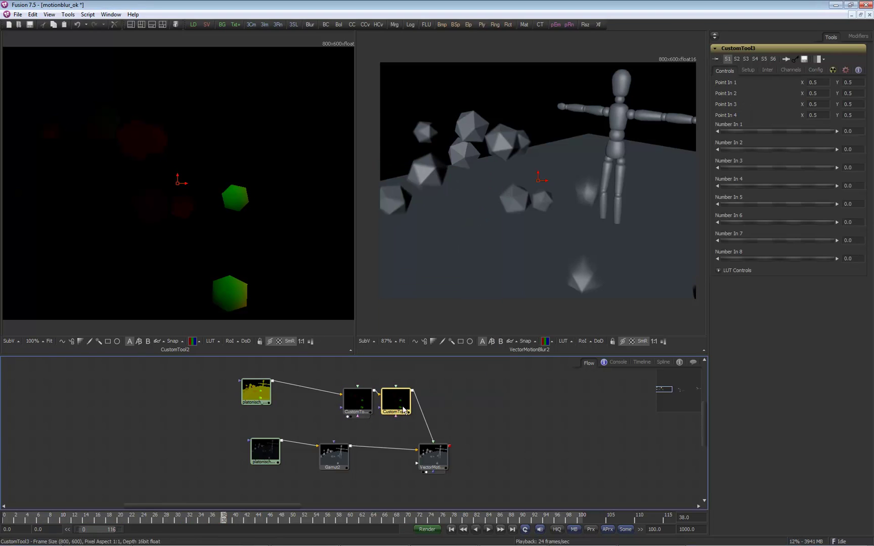
pyautogui.moveTo(392, 400); pyautogui.dragTo(443, 399)
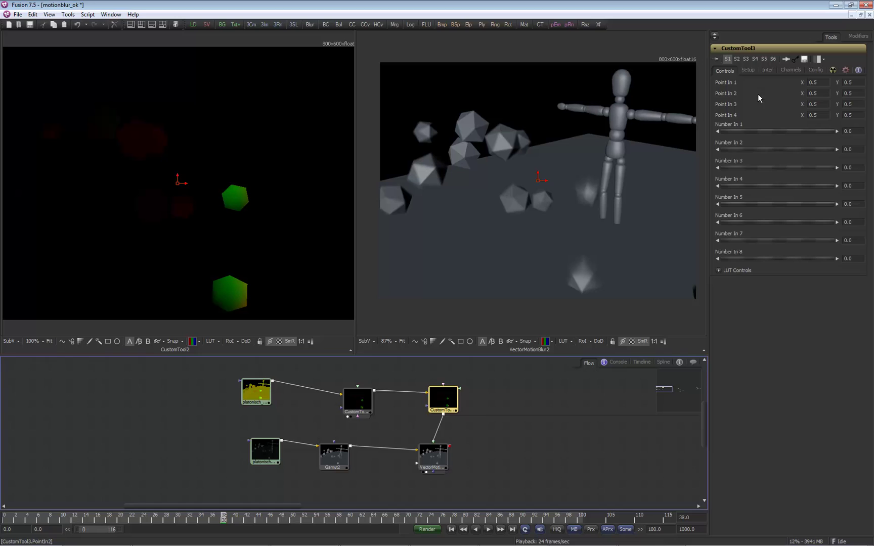
pyautogui.click(787, 72)
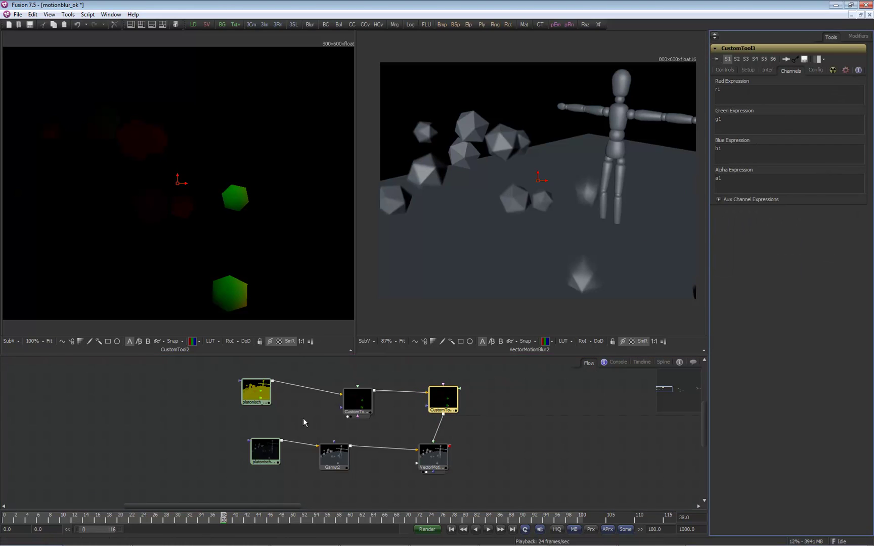
# Step: Load CustomTool_motionblur.setting into CustomTool3, giving its RGB channels the if(c1 == 0, 0, c1-0.5) expressions
pyautogui.rightClick(433, 397)
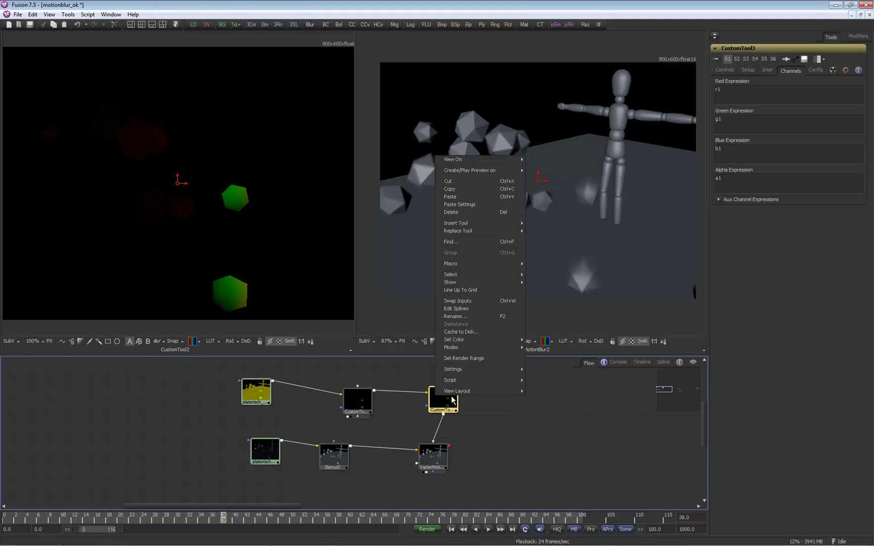
pyautogui.moveTo(460, 370)
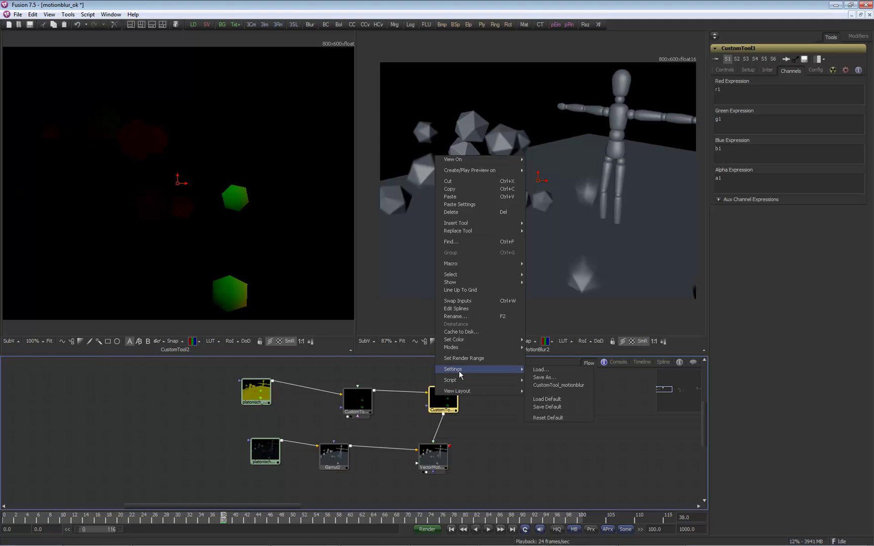
pyautogui.click(540, 370)
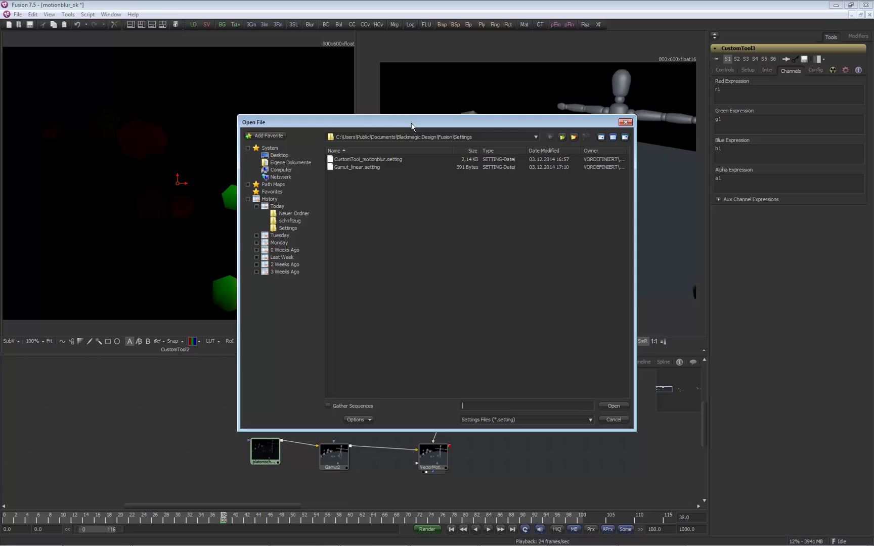
pyautogui.moveTo(412, 123); pyautogui.dragTo(372, 45)
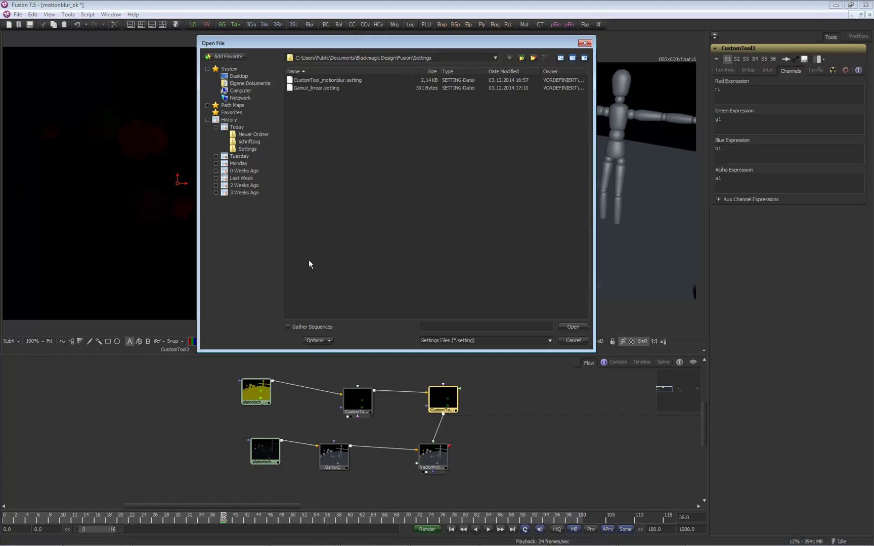
pyautogui.click(319, 80)
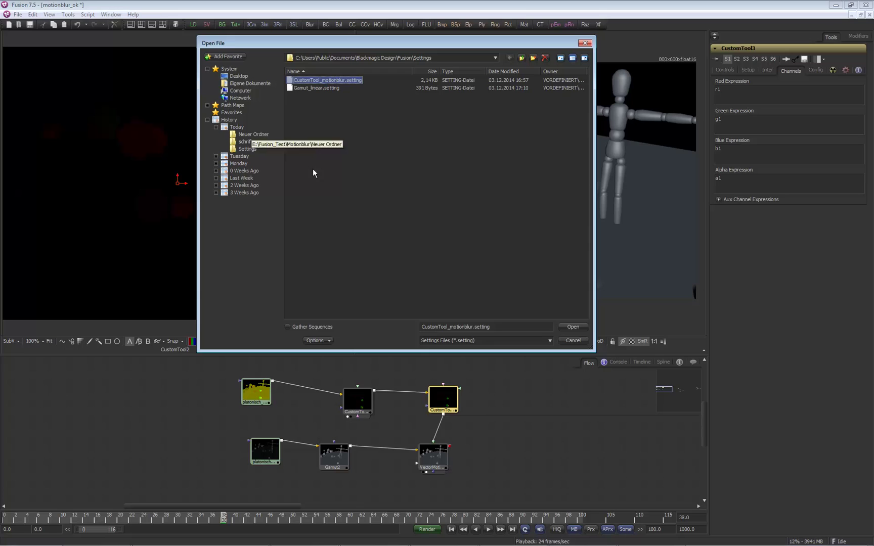
pyautogui.click(567, 326)
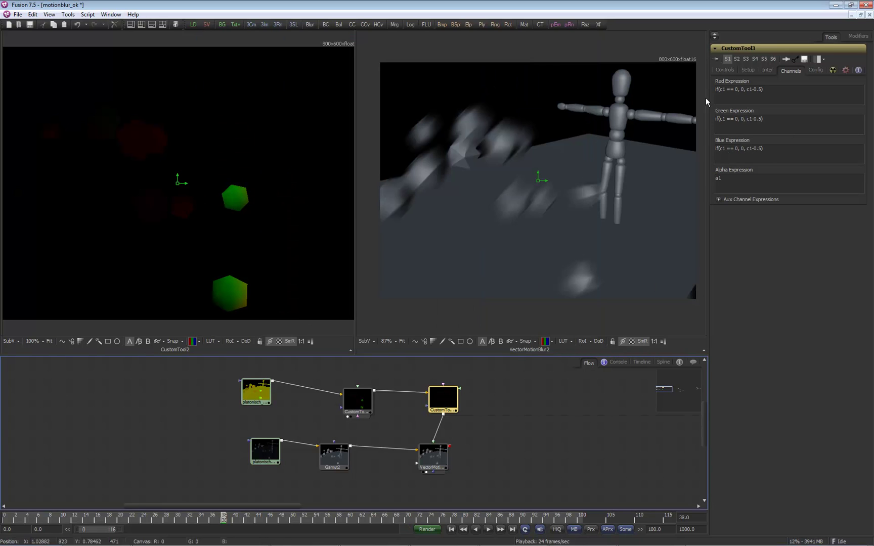